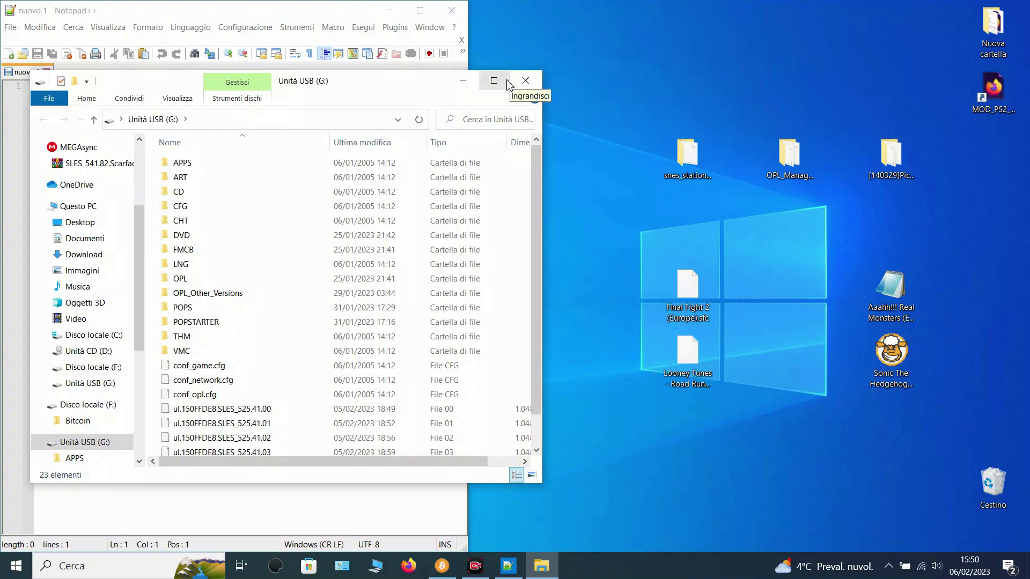
# Close the USB drive window and launch OPL Manager from the desktop's OPL_Manager_V22.3 folder
pyautogui.click(532, 82)
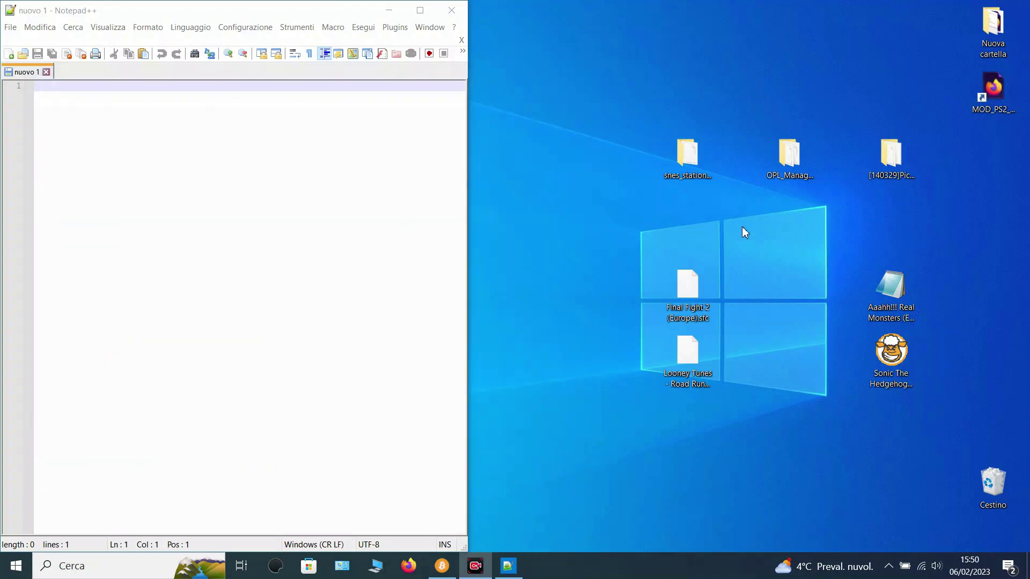
pyautogui.doubleClick(794, 171)
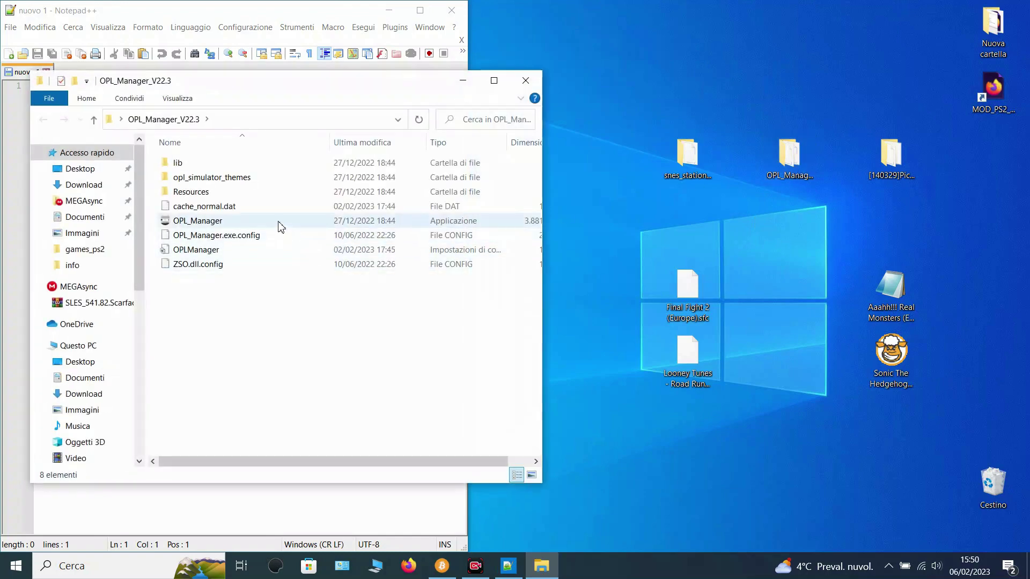
pyautogui.click(280, 227)
pyautogui.doubleClick(279, 223)
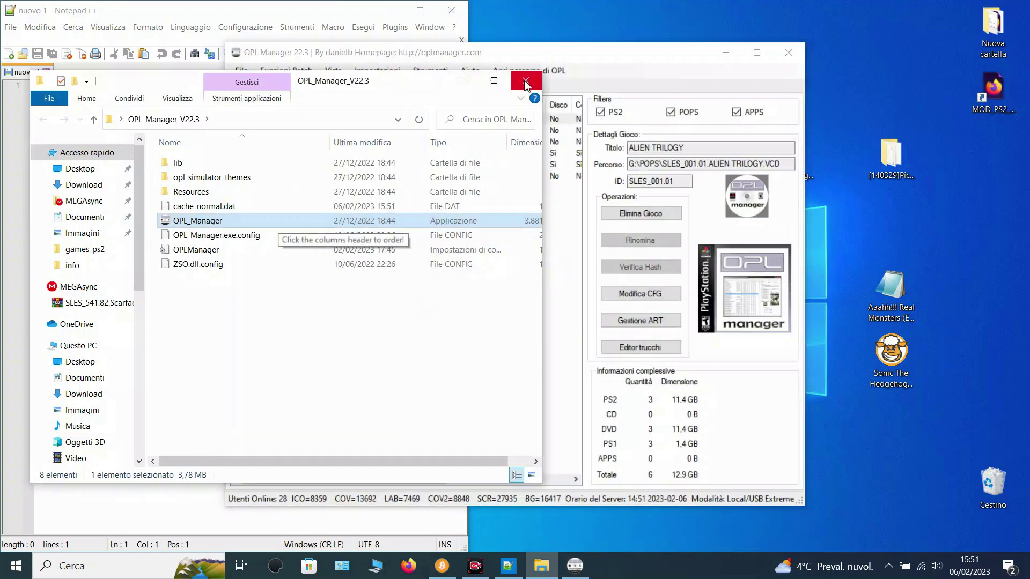
pyautogui.click(525, 82)
pyautogui.click(826, 566)
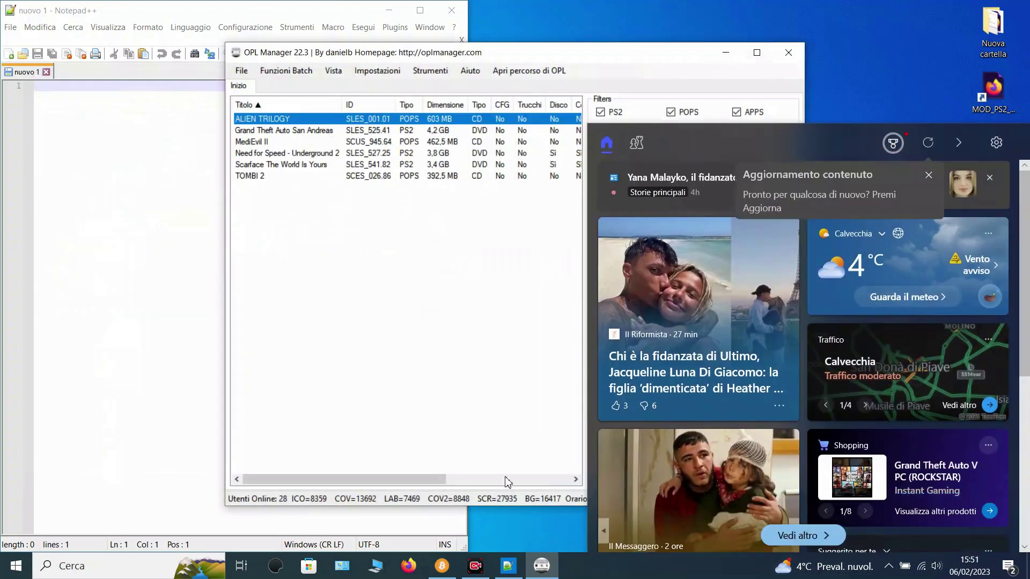
pyautogui.click(502, 470)
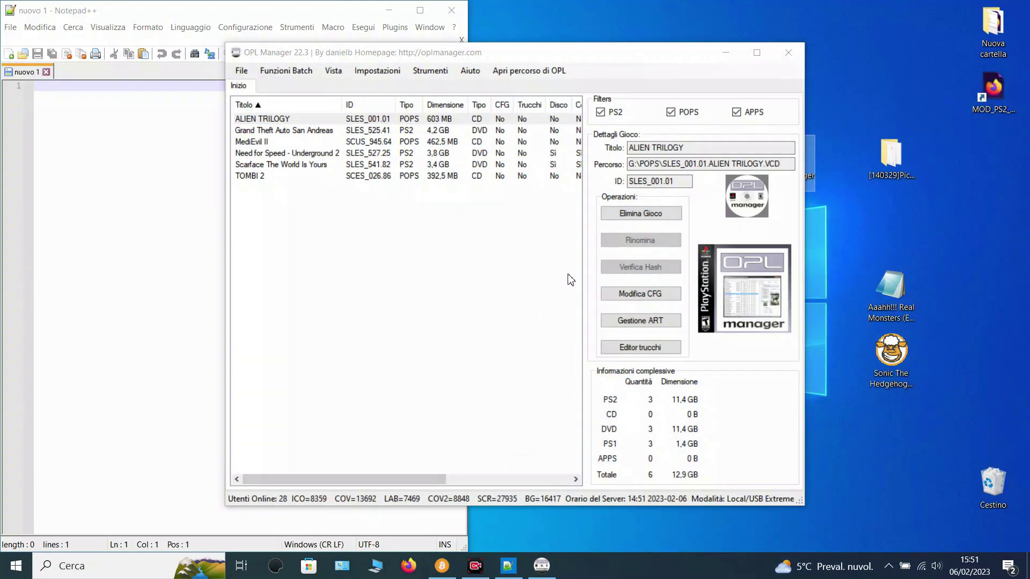
# Load snes_emu-024S-160906.elf from the desktop's snes_station_emu-v024S-2016-09-06 folder into the APP Installer
pyautogui.click(441, 79)
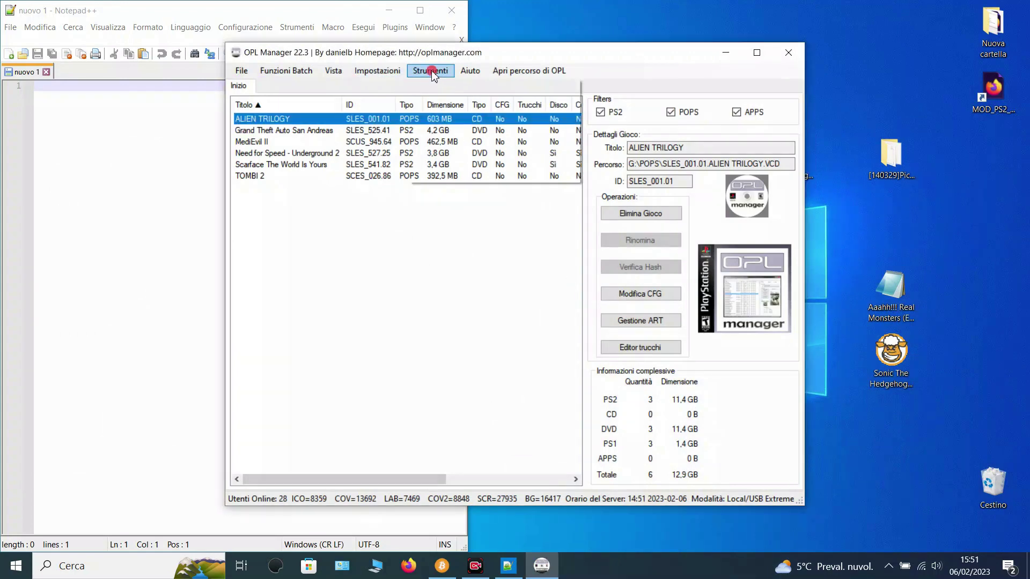
pyautogui.click(432, 72)
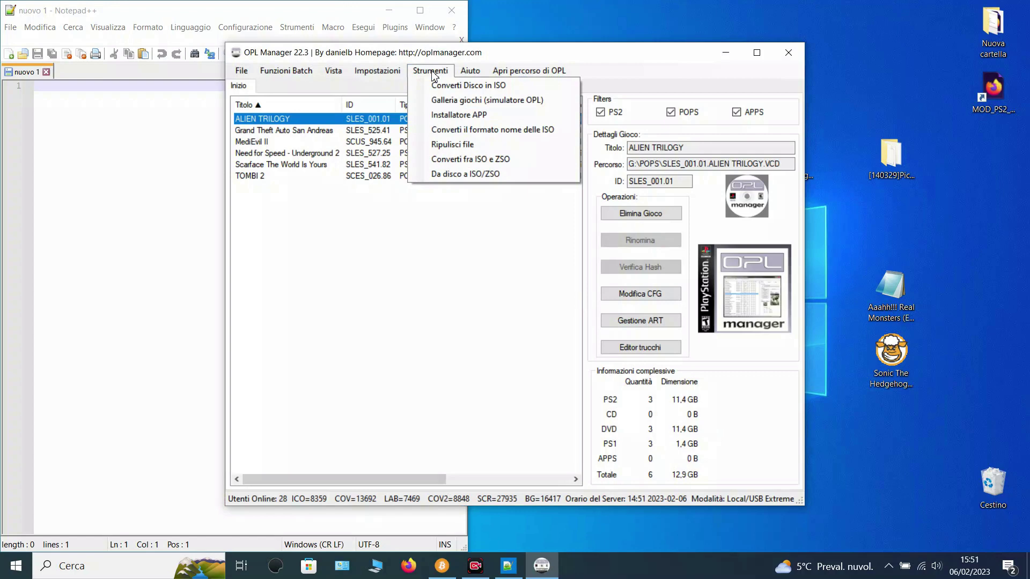
pyautogui.click(455, 115)
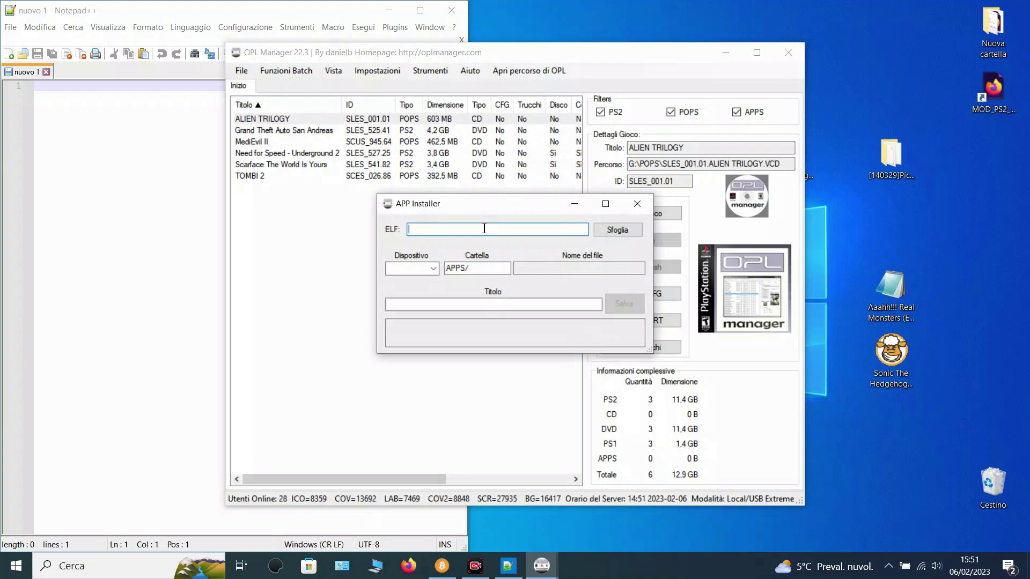
pyautogui.click(622, 229)
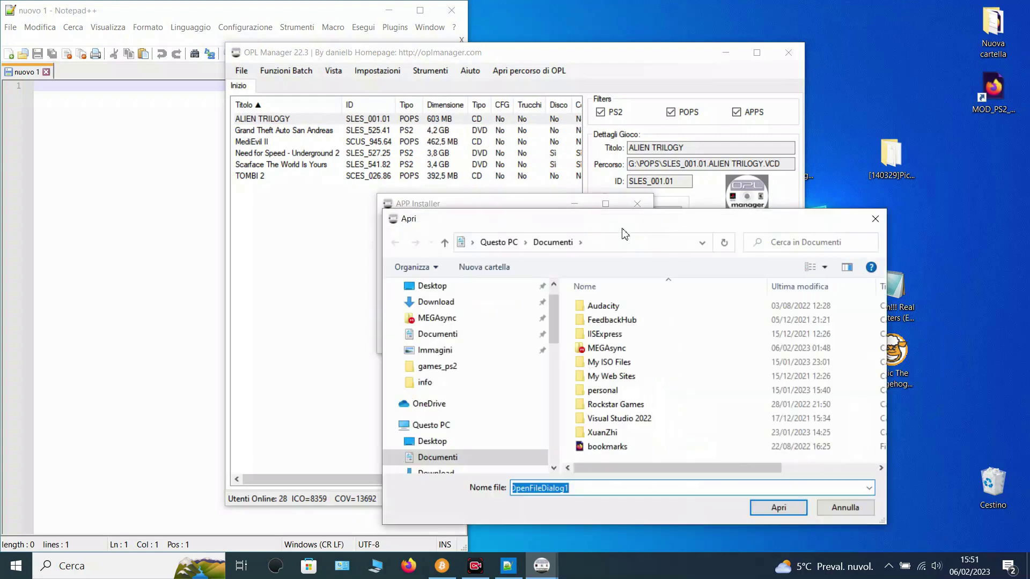
pyautogui.click(438, 291)
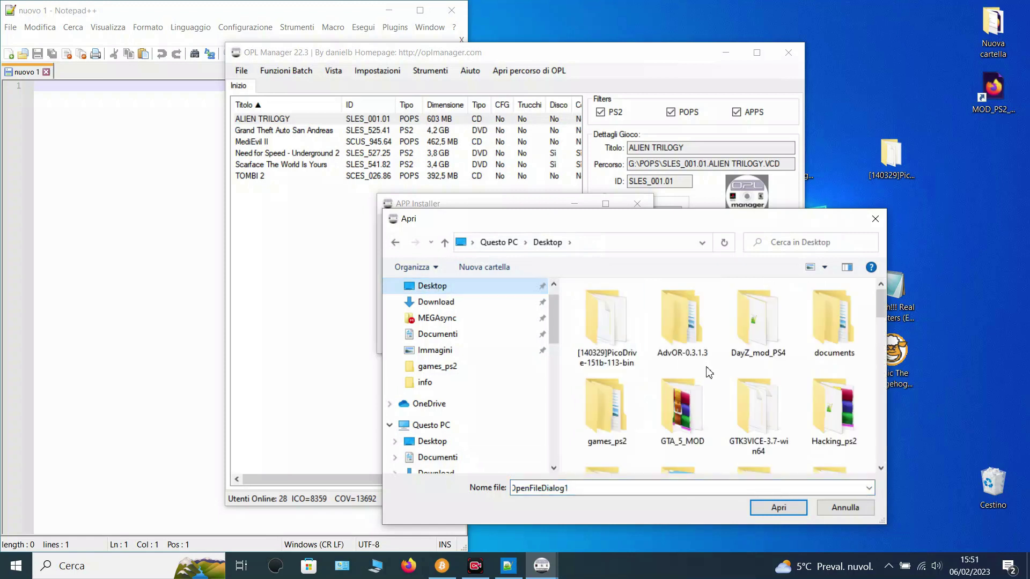
pyautogui.scroll(-10, 709, 372)
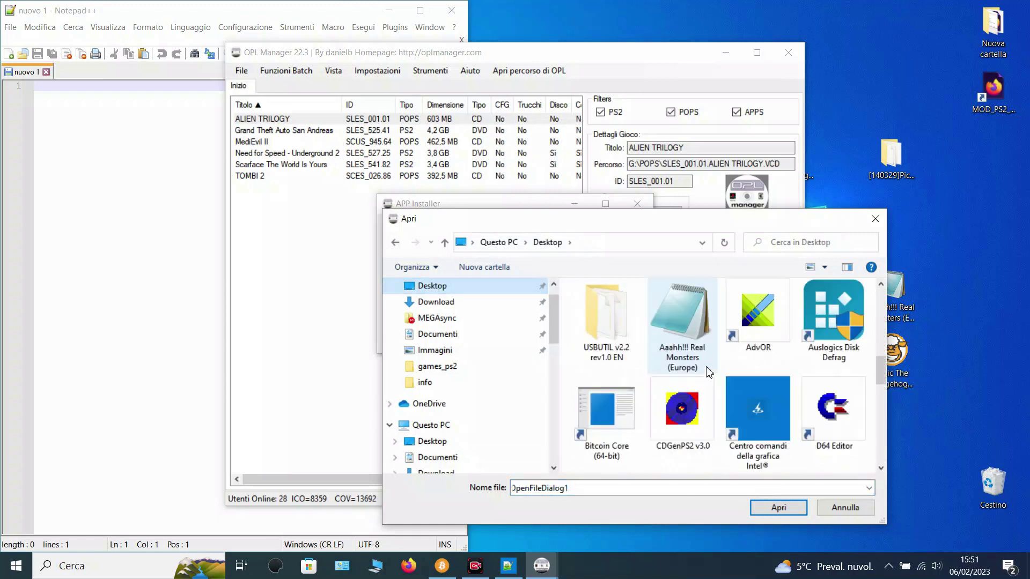
pyautogui.scroll(2, 709, 372)
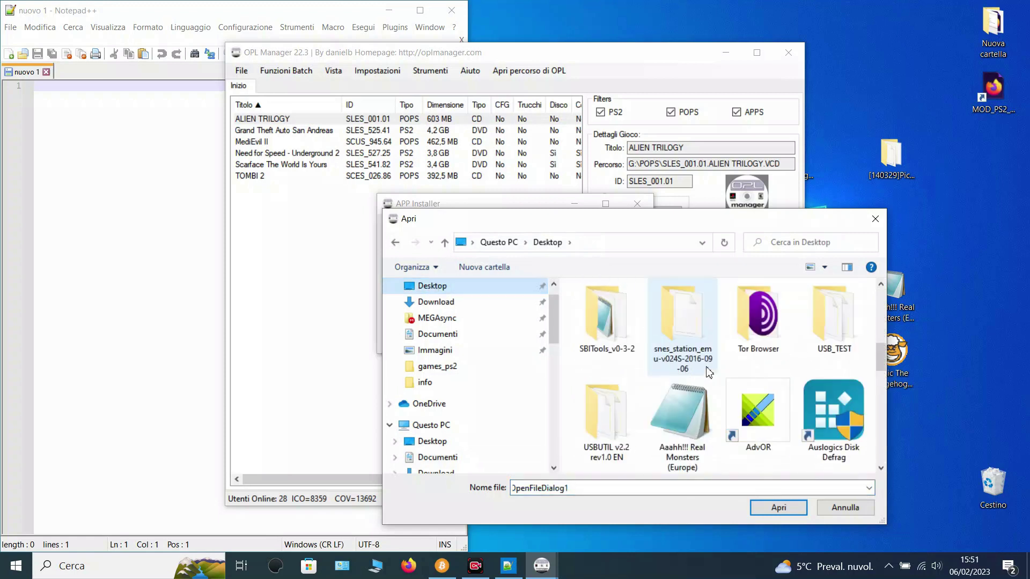
pyautogui.doubleClick(690, 338)
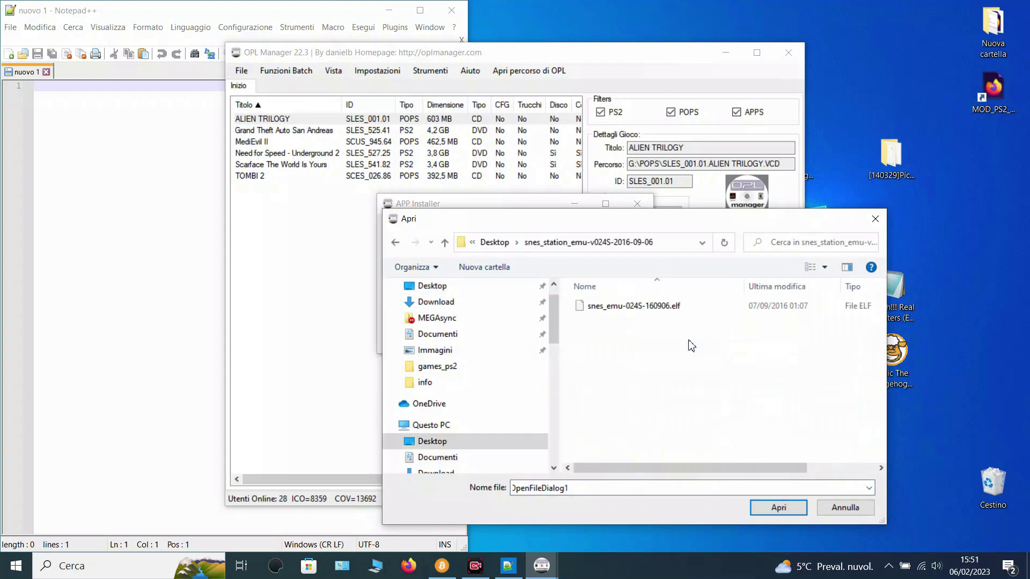
pyautogui.click(626, 310)
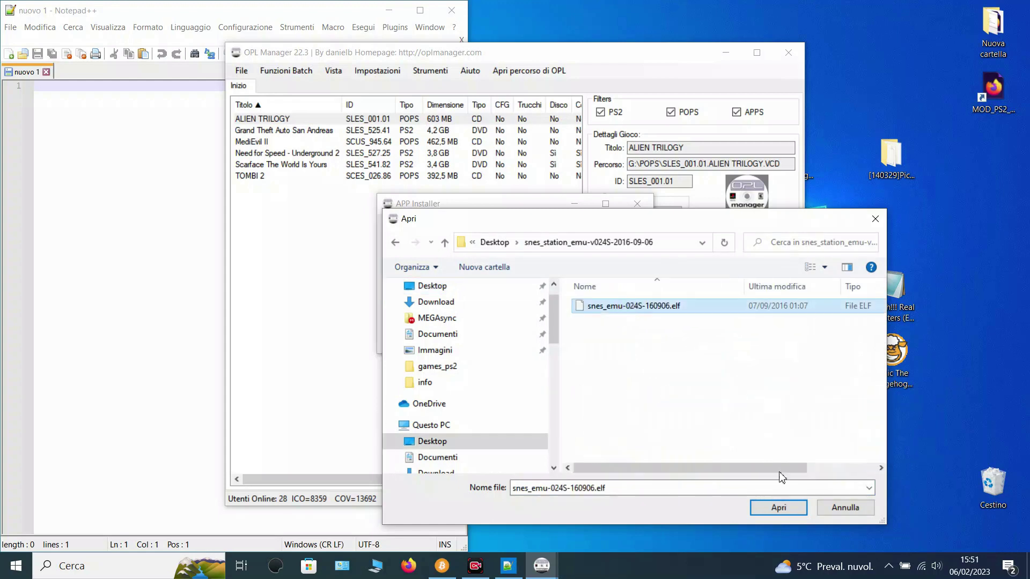
pyautogui.click(781, 508)
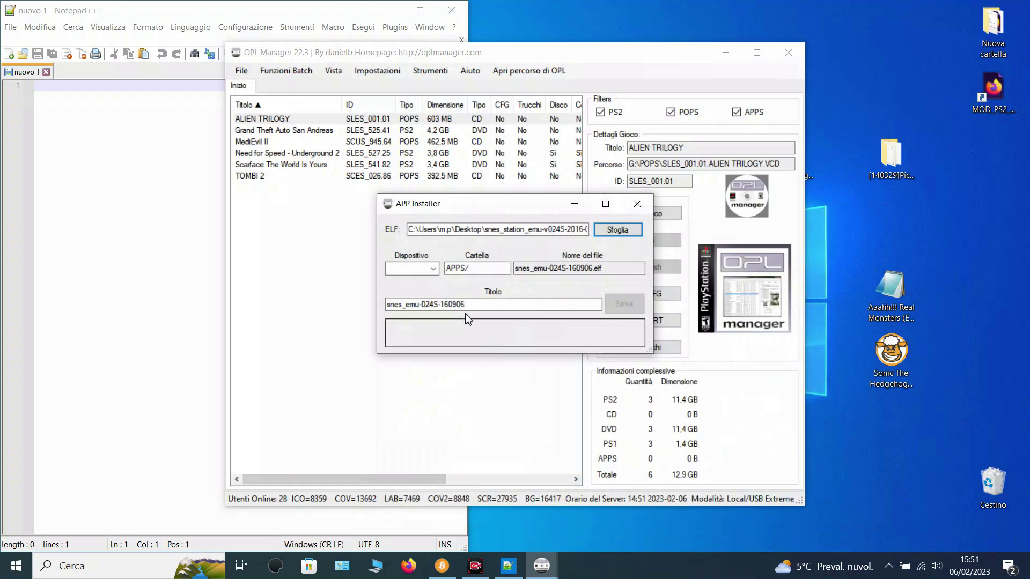
# Set the SNES emulator's device to mass0:/ and its title to SNES EMU, and save the app
pyautogui.click(433, 269)
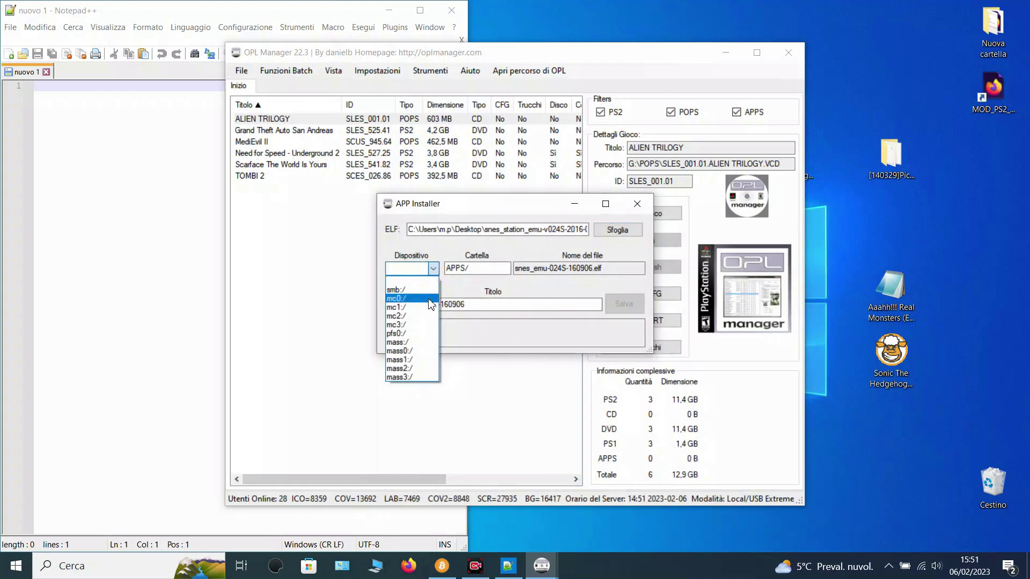
pyautogui.click(399, 352)
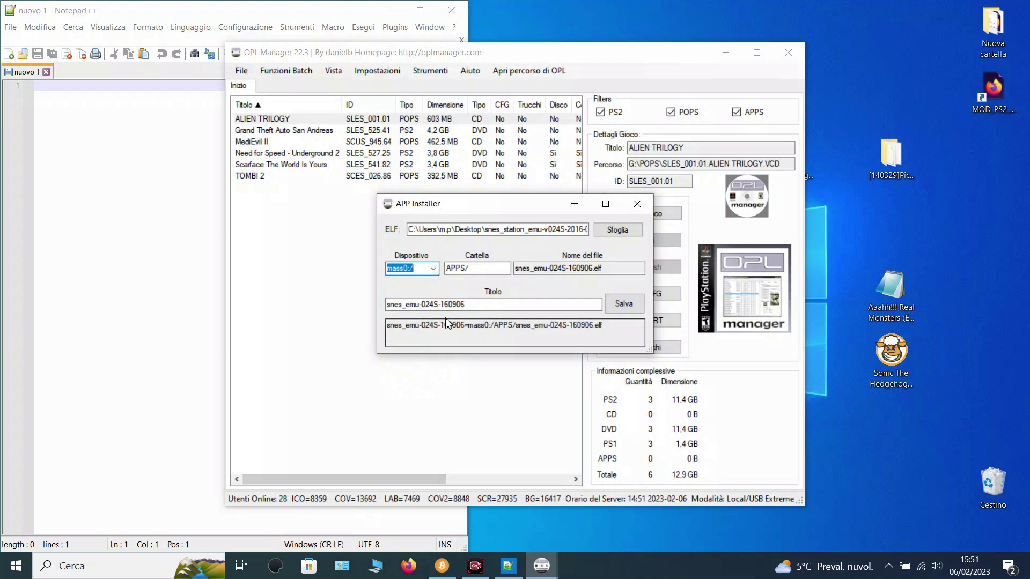
pyautogui.moveTo(467, 305); pyautogui.dragTo(424, 313)
pyautogui.press('BackSpace')
pyautogui.press('BackSpace')
pyautogui.press('BackSpace')
pyautogui.press('BackSpace')
pyautogui.press('BackSpace')
pyautogui.press('BackSpace')
pyautogui.press('BackSpace')
pyautogui.press('BackSpace')
pyautogui.press('BackSpace')
pyautogui.write('S')
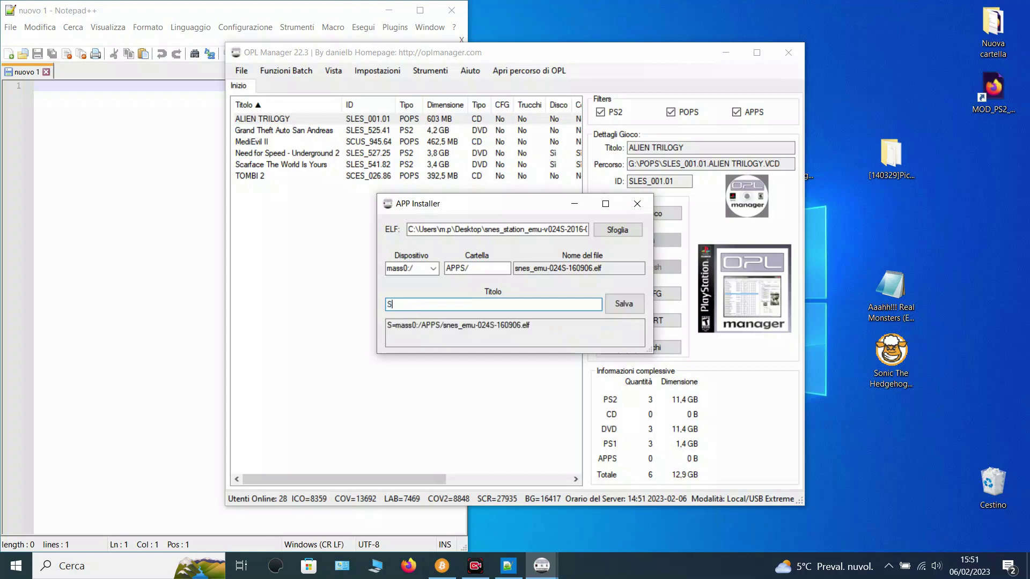
pyautogui.write('NES EMU')
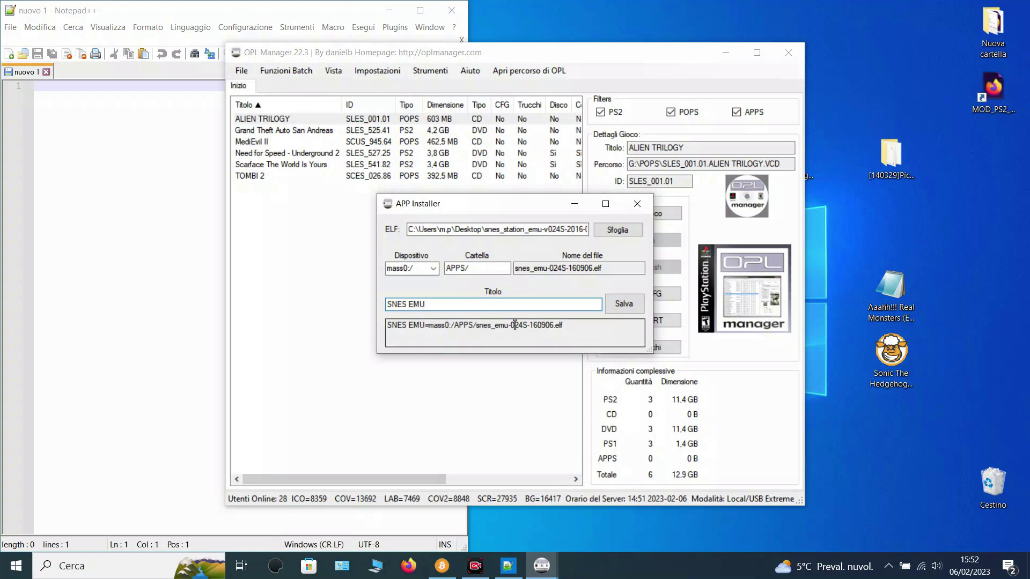
pyautogui.click(623, 310)
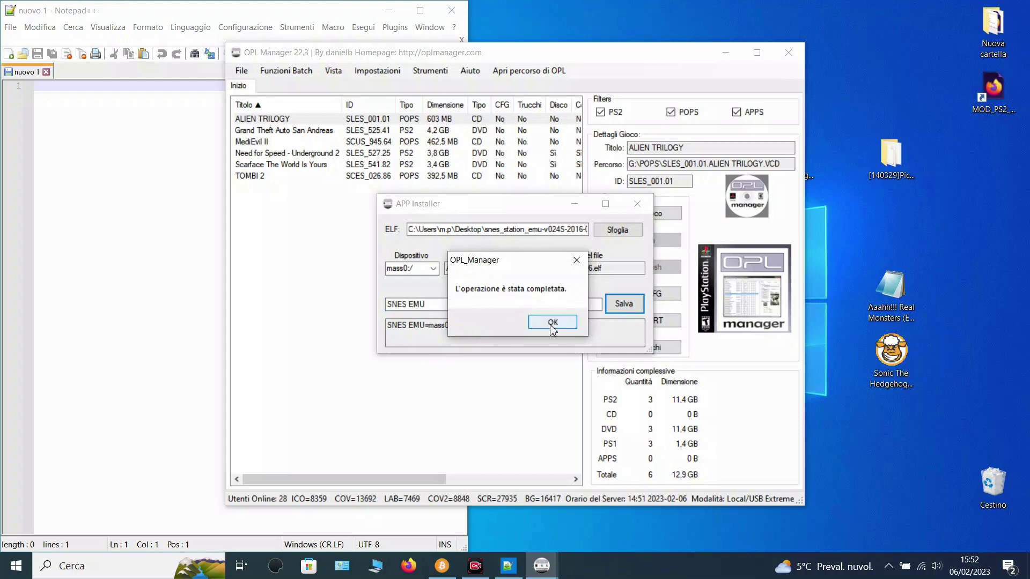
pyautogui.click(552, 326)
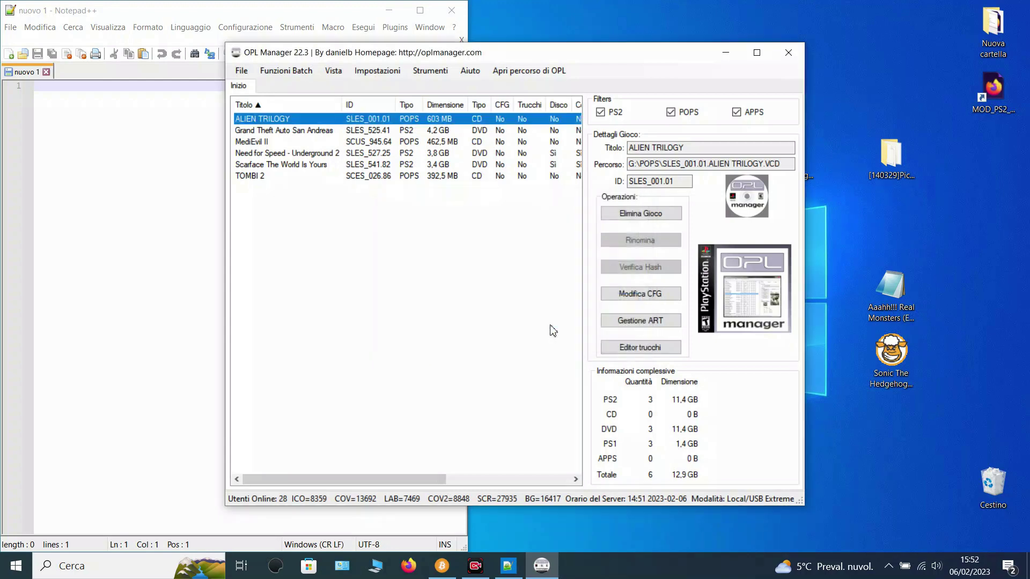
# Load PicoDrive.elf from the desktop's [140329]PicoDrive-151b-113-bin folder into a new APP Installer entry
pyautogui.click(443, 77)
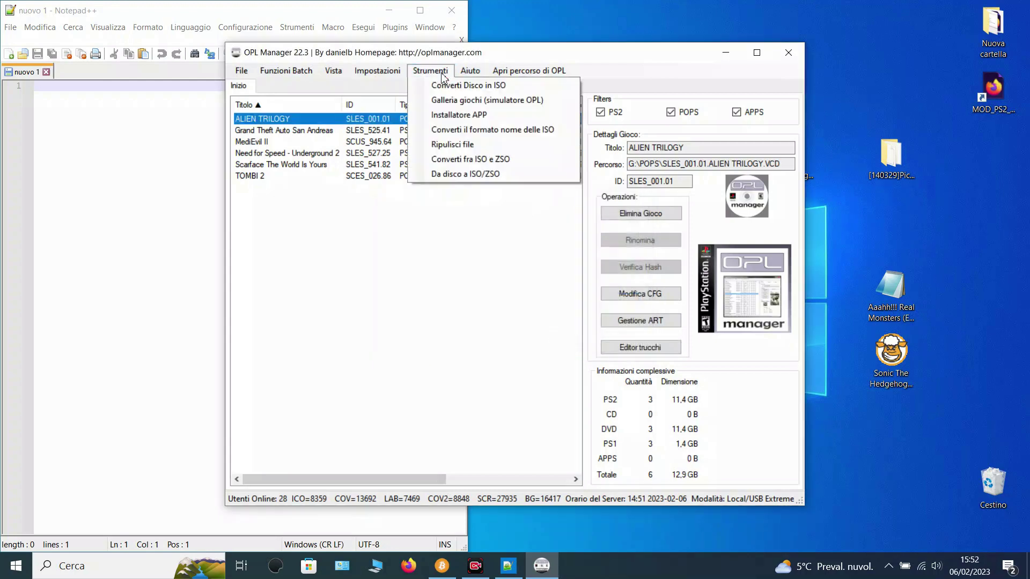
pyautogui.click(450, 115)
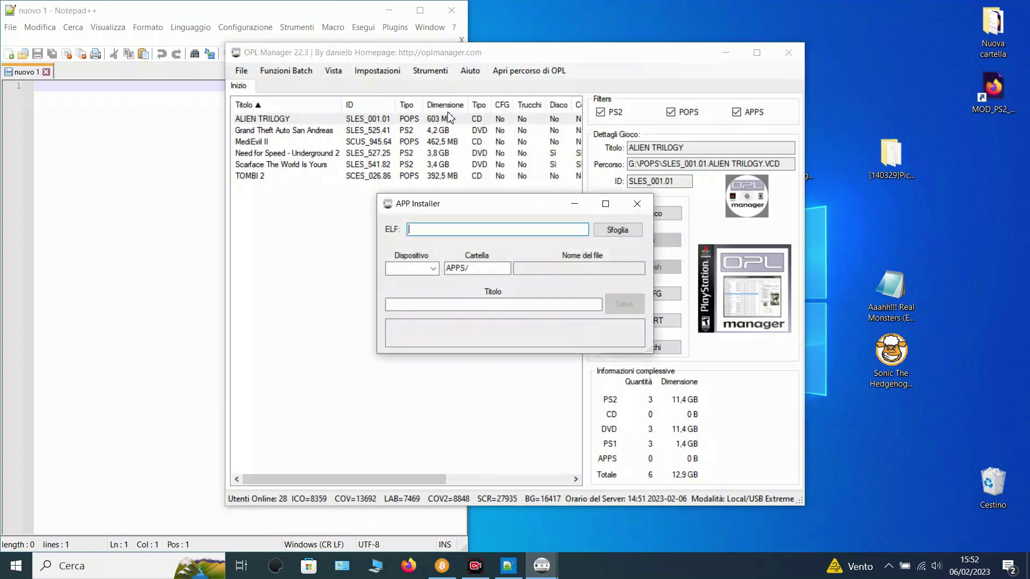
pyautogui.click(618, 232)
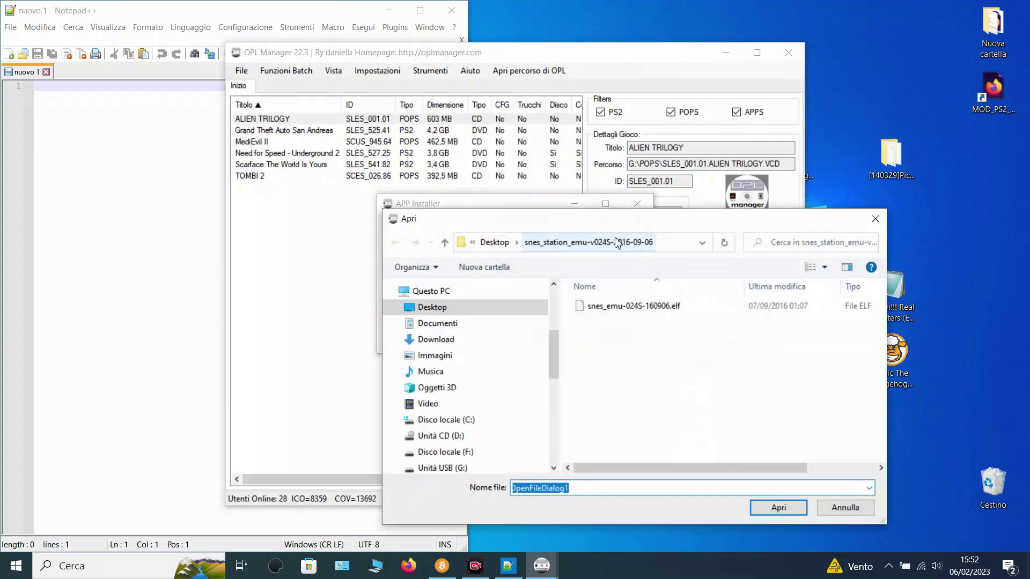
pyautogui.click(496, 244)
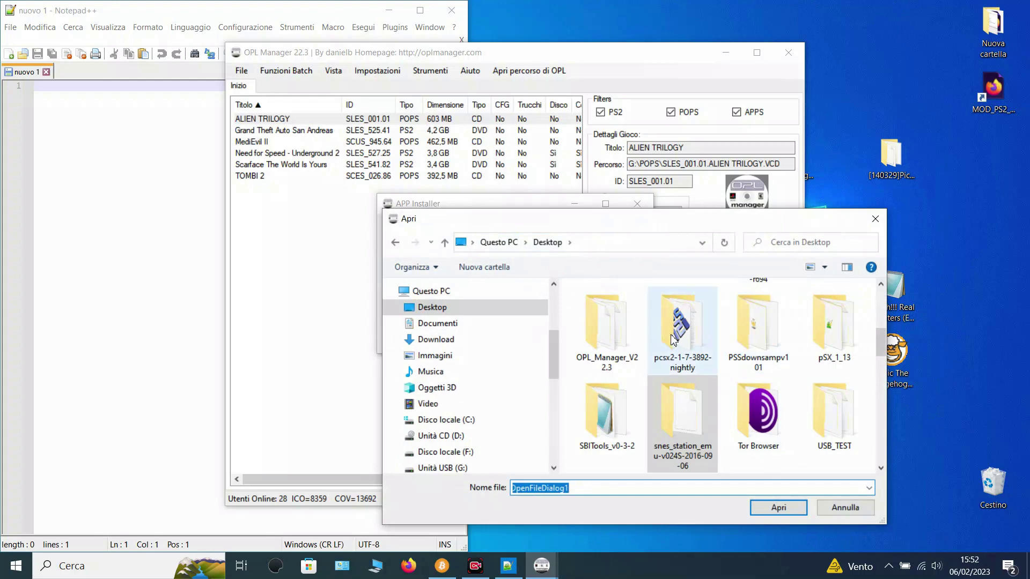
pyautogui.doubleClick(617, 340)
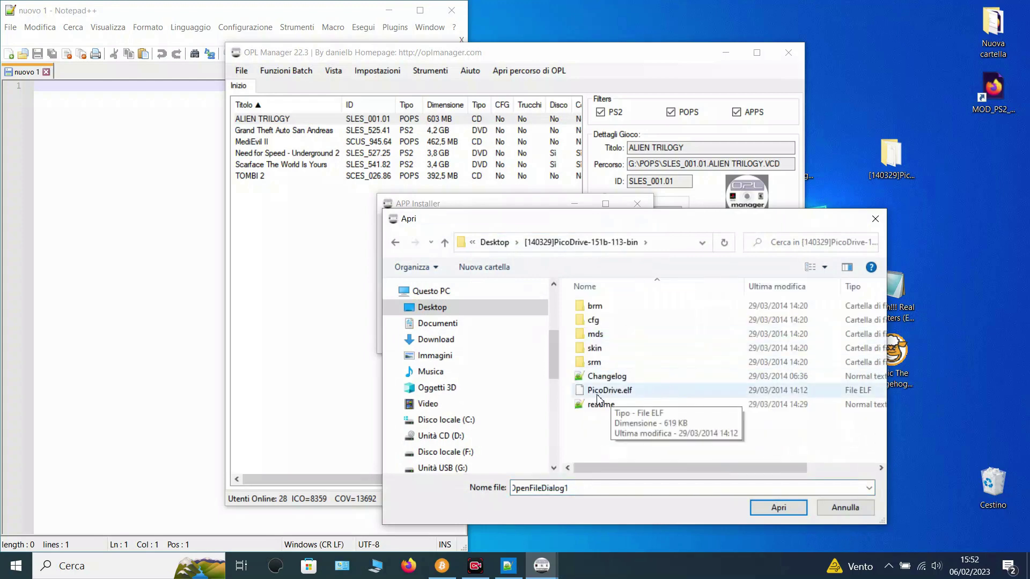
pyautogui.click(619, 397)
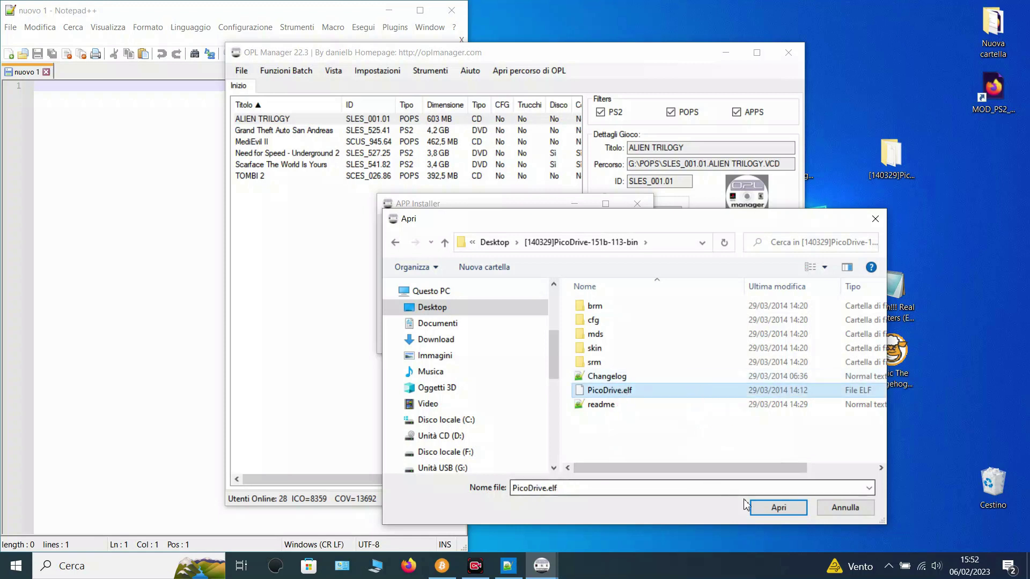
pyautogui.click(781, 509)
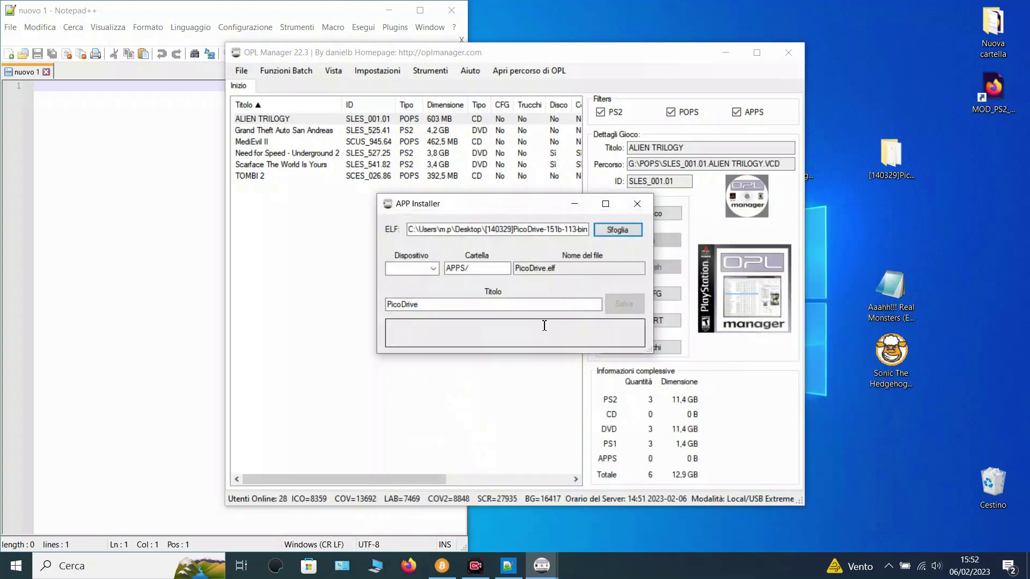
# Save the PicoDrive app with the device mass0:/ and close OPL Manager
pyautogui.click(434, 270)
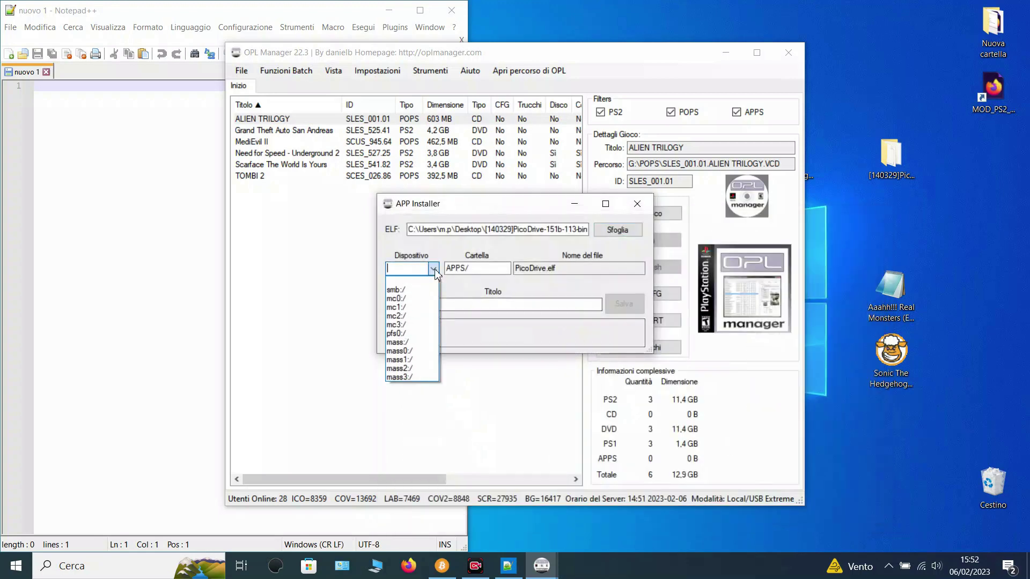
pyautogui.click(403, 352)
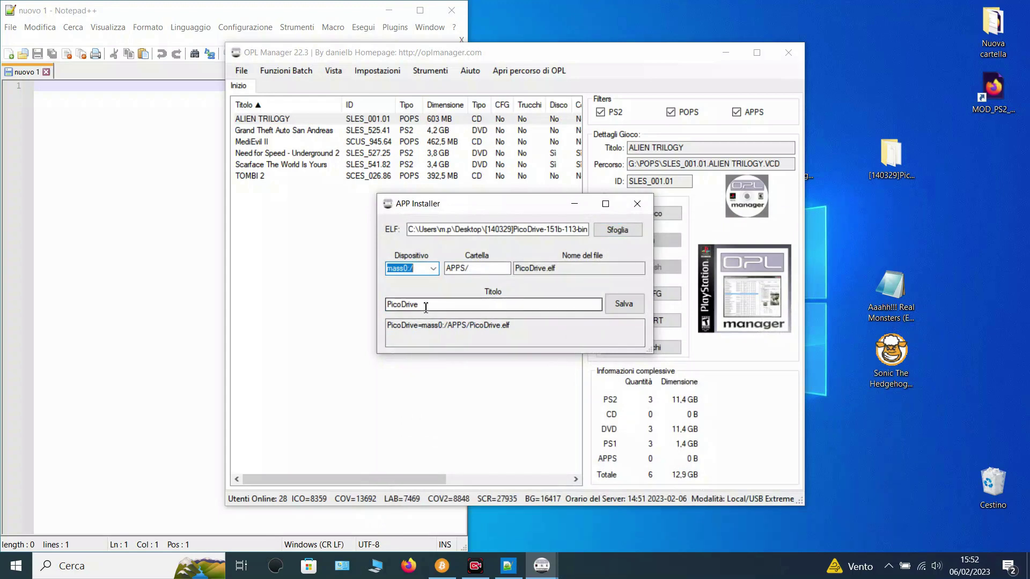
pyautogui.click(620, 311)
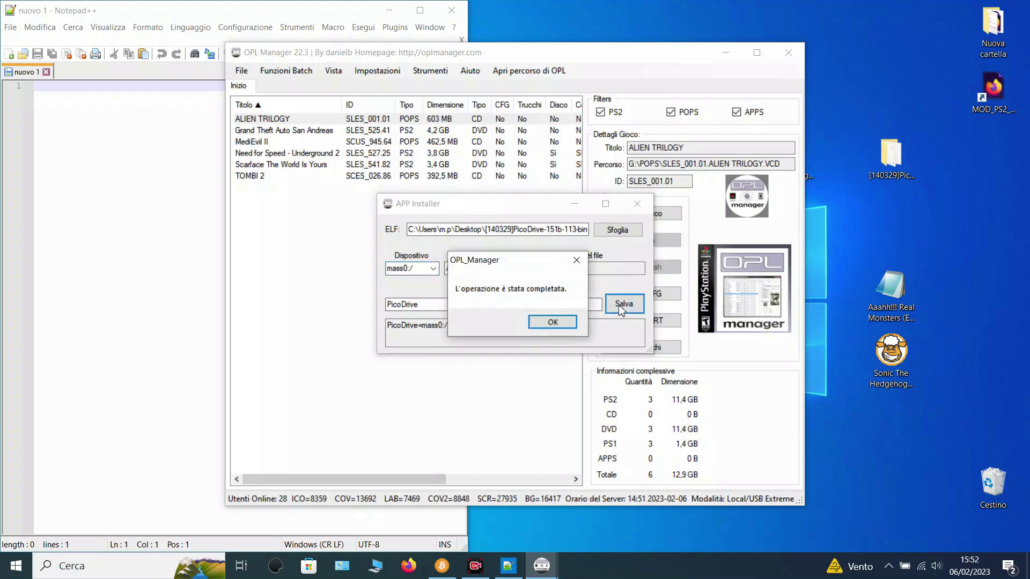
pyautogui.click(560, 322)
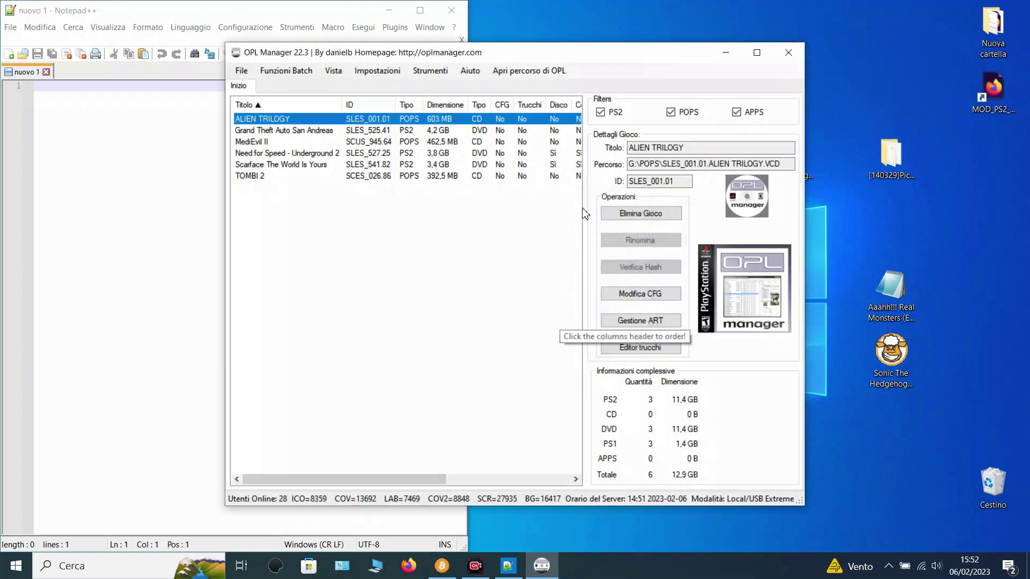
pyautogui.click(789, 53)
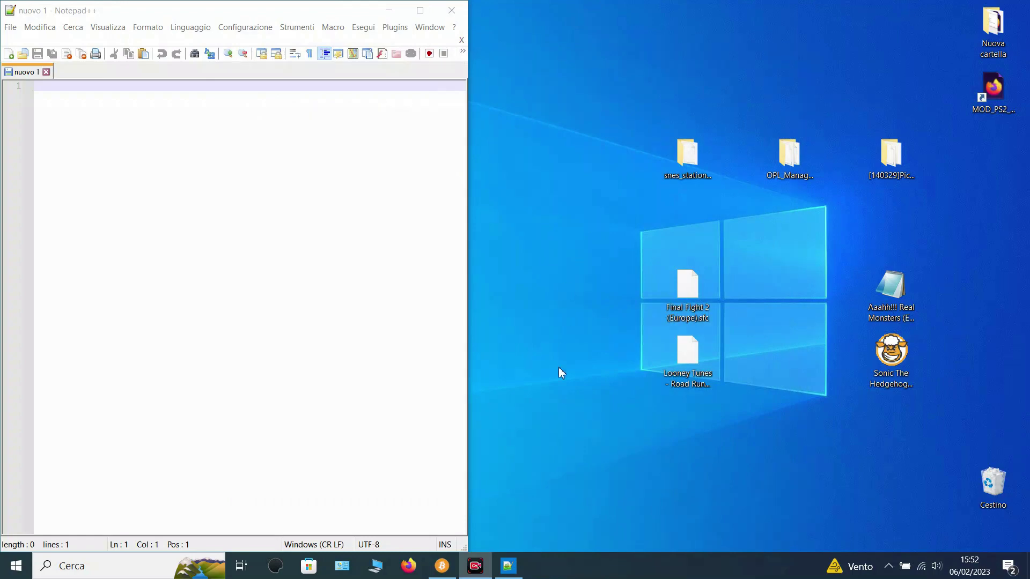
# Open the USB drive (G:) in File Explorer
pyautogui.click(376, 566)
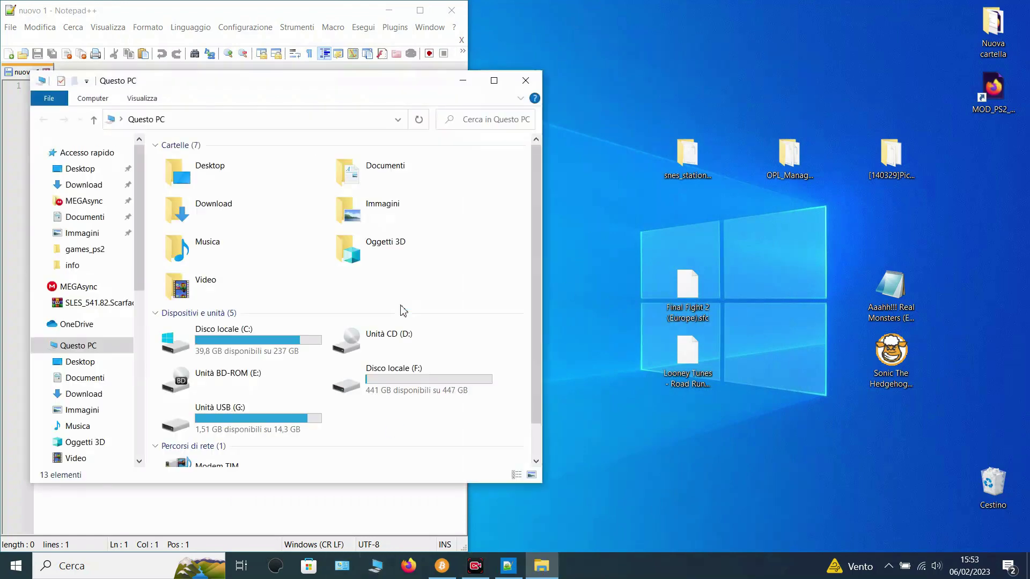
pyautogui.doubleClick(243, 409)
pyautogui.click(283, 294)
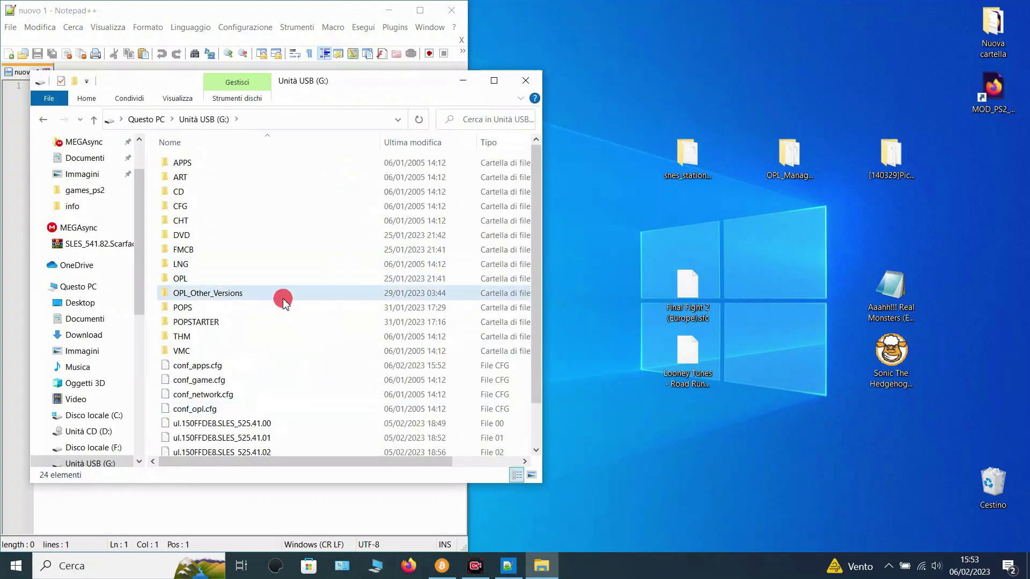
# Check the APPS folder's contents on the USB drive and the conf_apps.cfg file in the drive's root
pyautogui.doubleClick(196, 162)
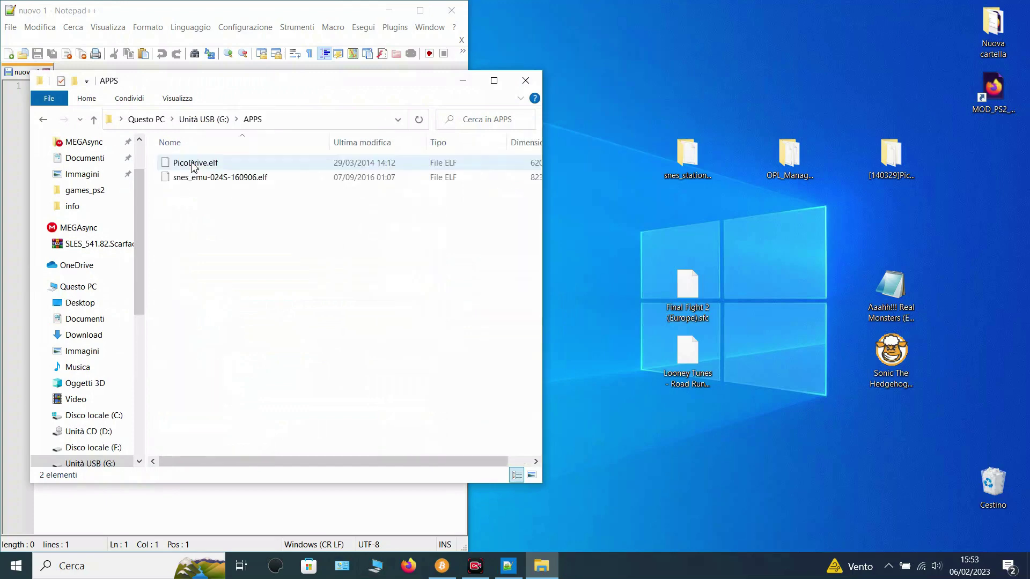
pyautogui.click(43, 121)
pyautogui.scroll(-1, 287, 363)
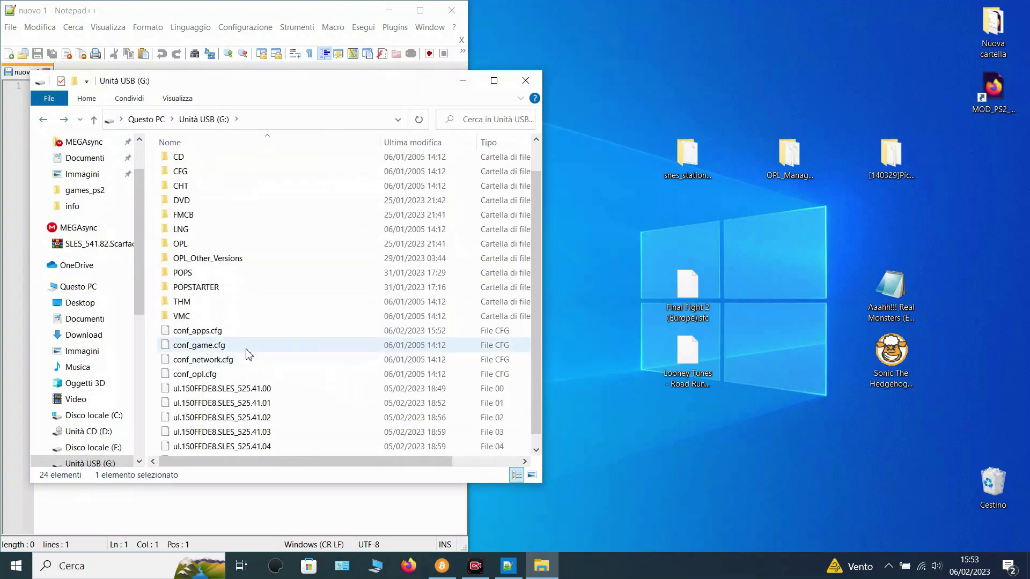
pyautogui.moveTo(209, 335)
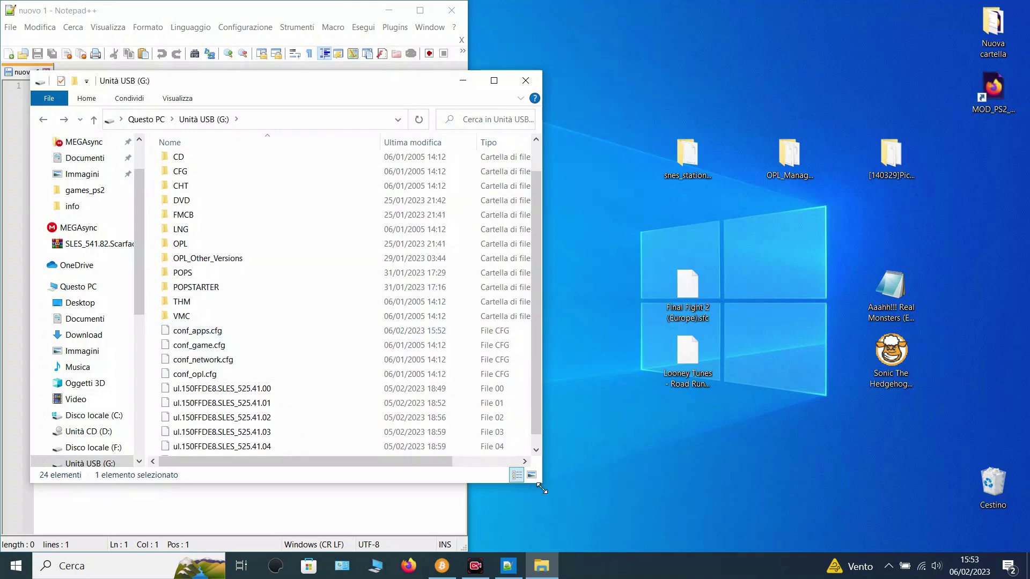
# Enlarge the File Explorer window and create a folder named ROMS in the root of the USB drive
pyautogui.moveTo(542, 488); pyautogui.dragTo(657, 548)
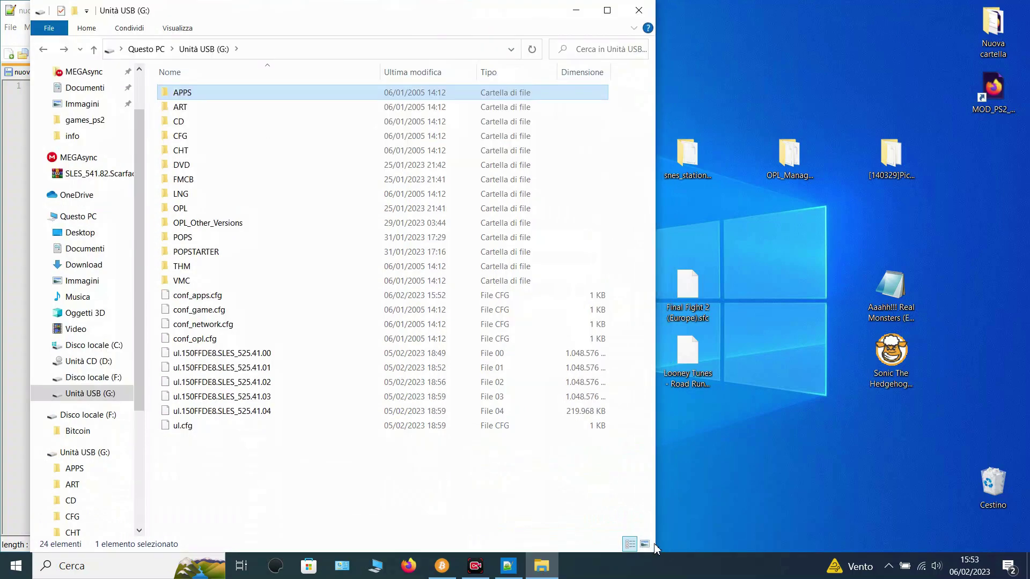
pyautogui.moveTo(432, 18); pyautogui.dragTo(406, 18)
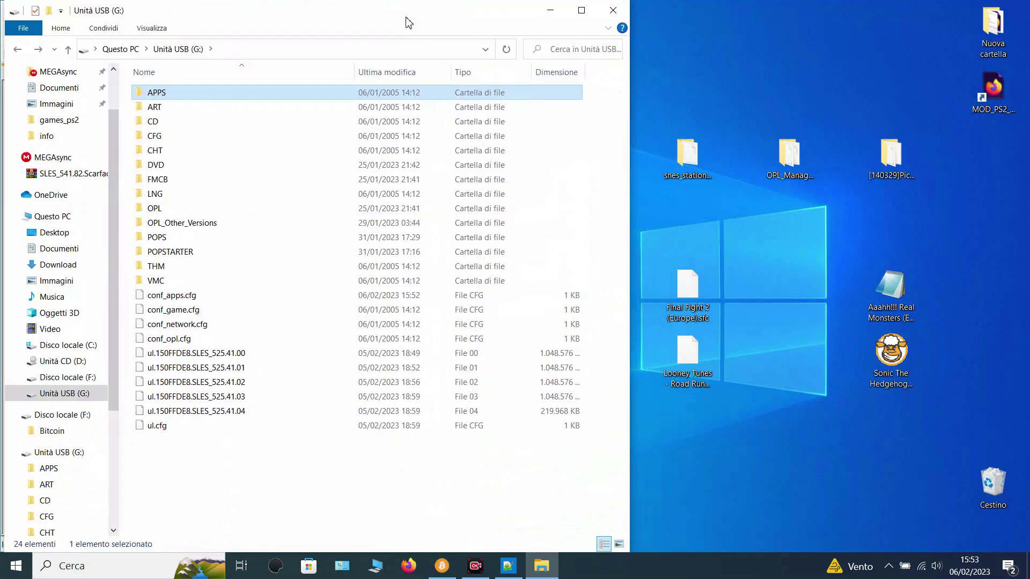
pyautogui.click(434, 488)
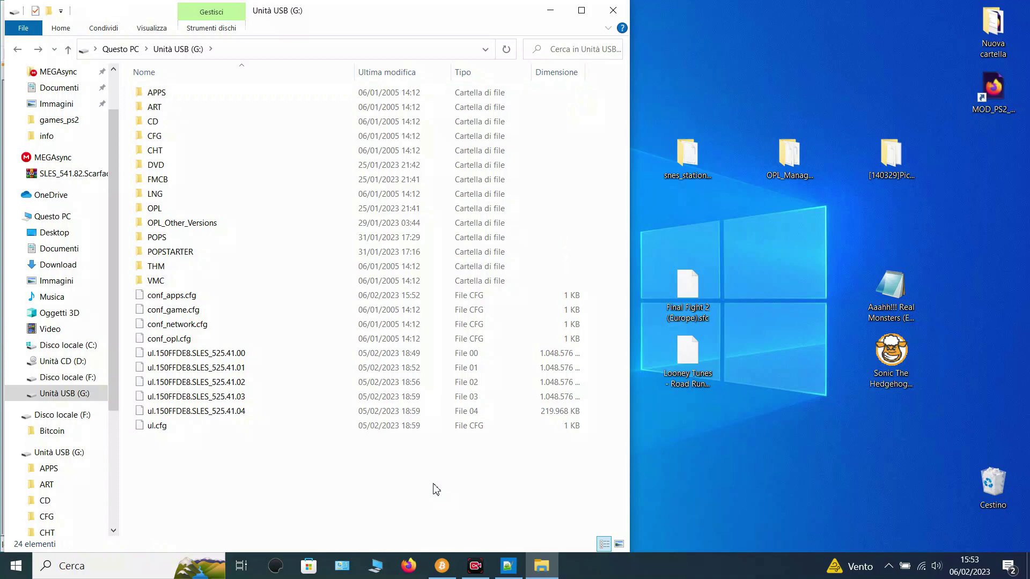
pyautogui.rightClick(434, 485)
pyautogui.moveTo(559, 452)
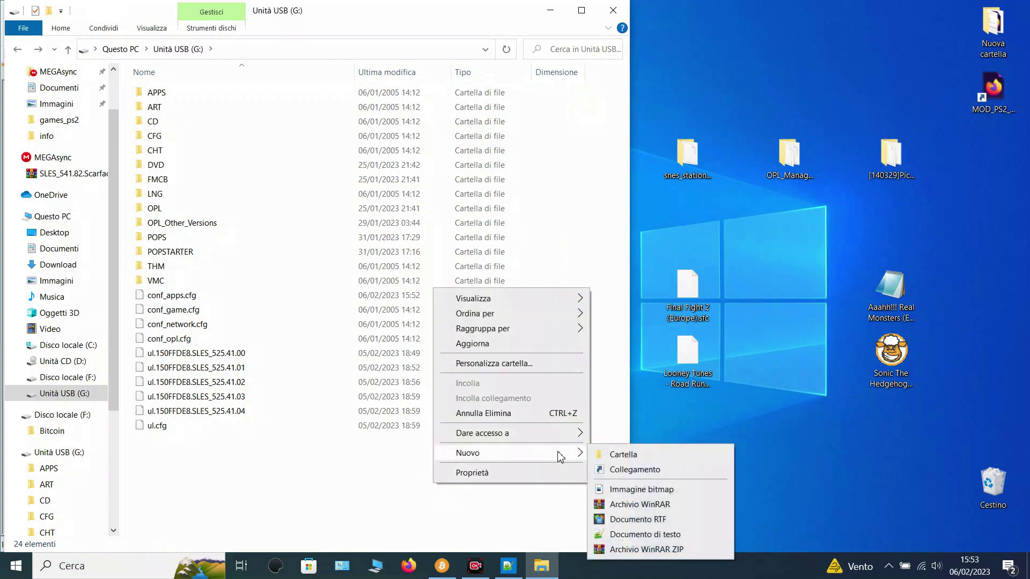
pyautogui.click(618, 460)
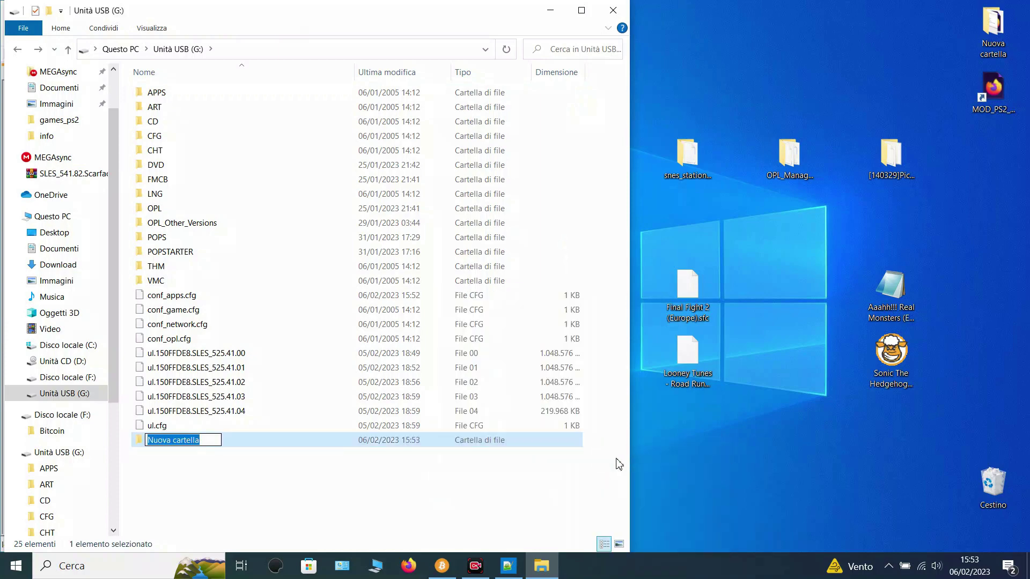
pyautogui.write('ROMS')
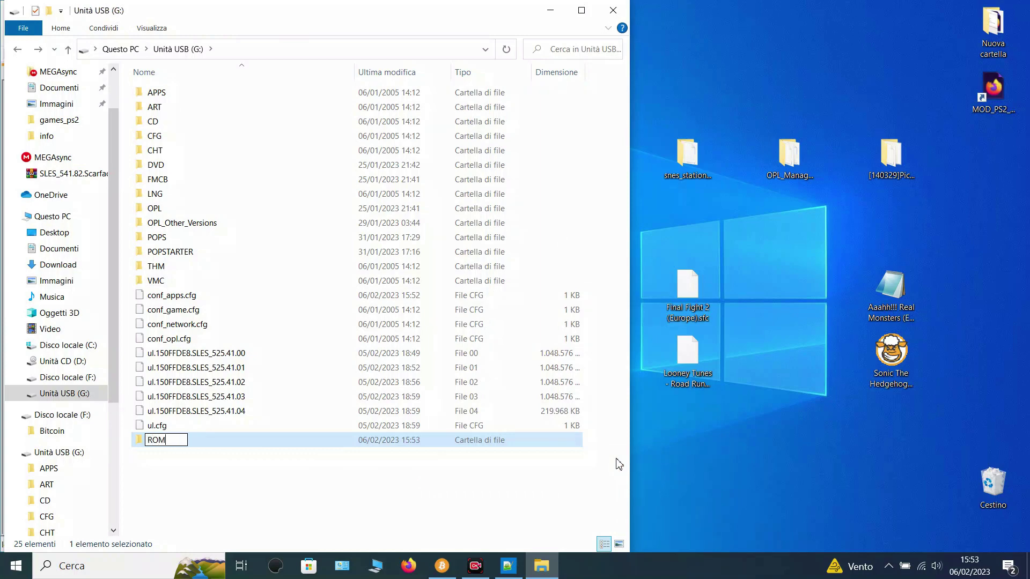
pyautogui.click(398, 481)
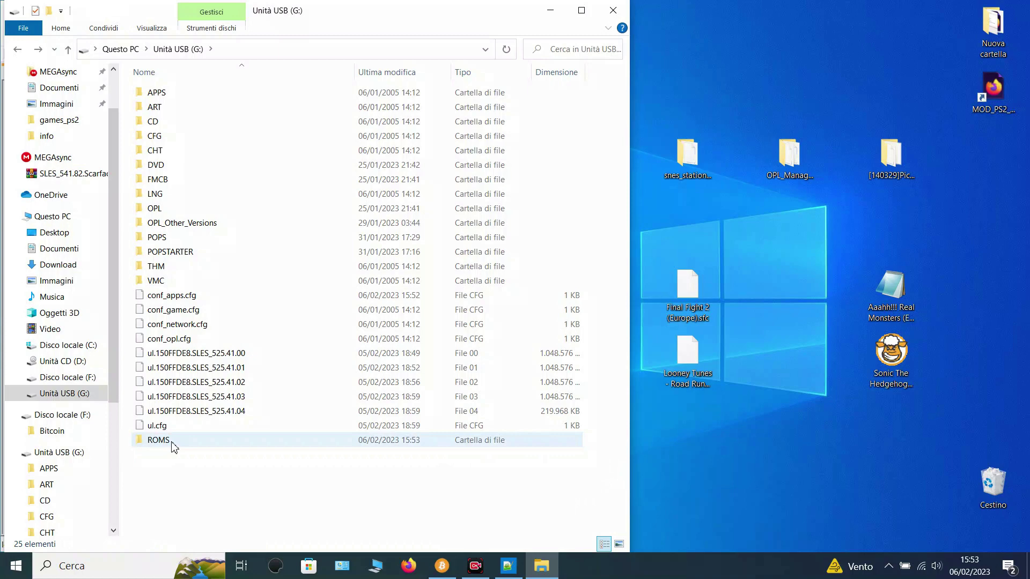
# Copy the Final Fight 2 and Looney Tunes - Road Runner ROMs from the desktop into ROMS and check the folder's contents
pyautogui.click(704, 326)
pyautogui.click(698, 395)
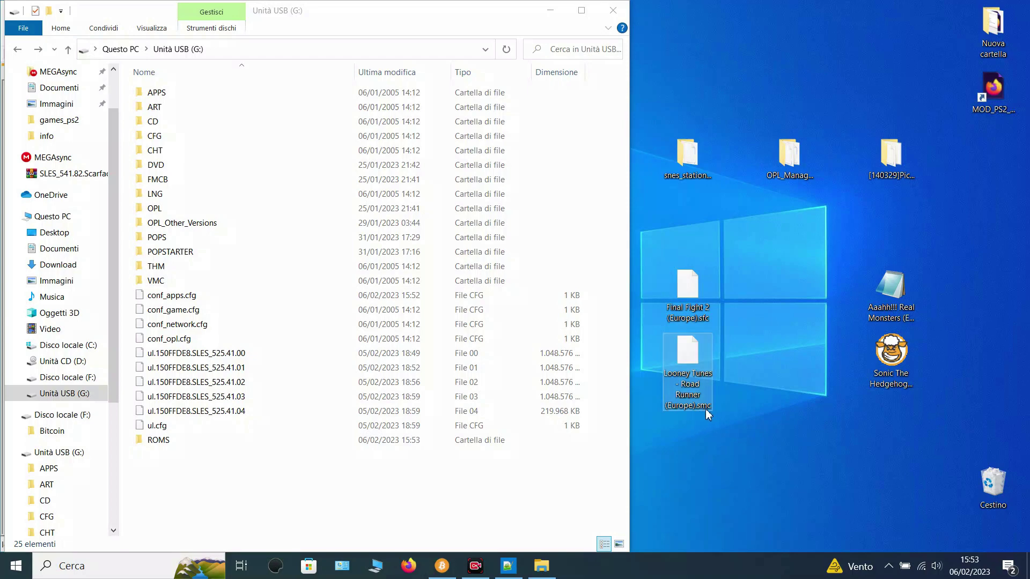
pyautogui.rightClick(742, 437)
pyautogui.moveTo(742, 438); pyautogui.dragTo(181, 443)
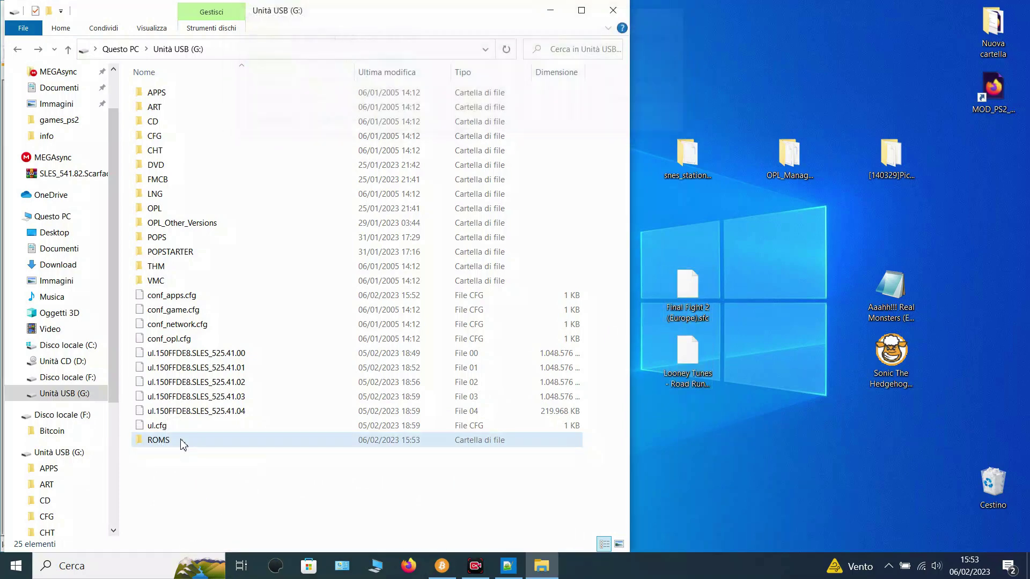
pyautogui.doubleClick(183, 444)
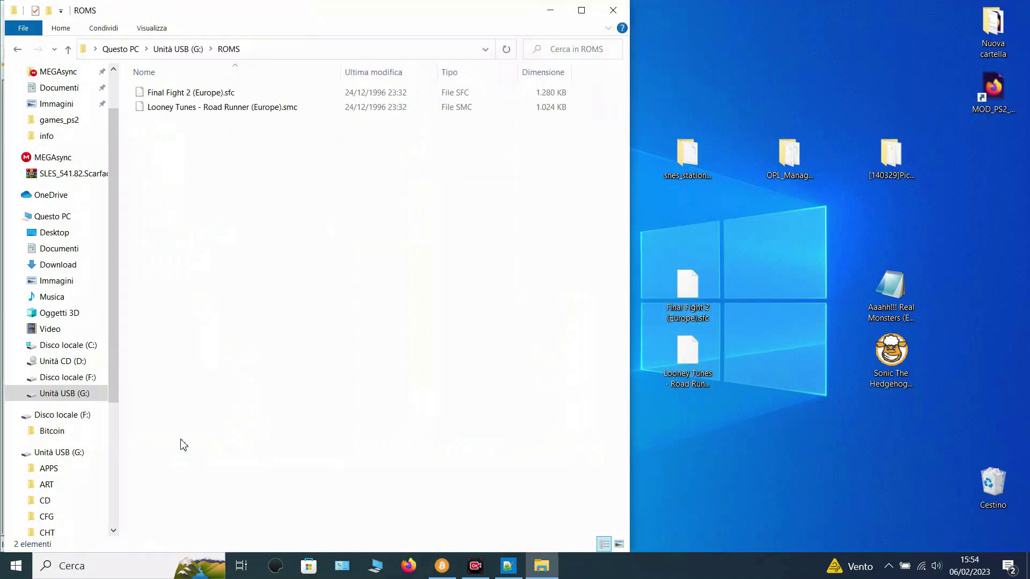
pyautogui.click(20, 52)
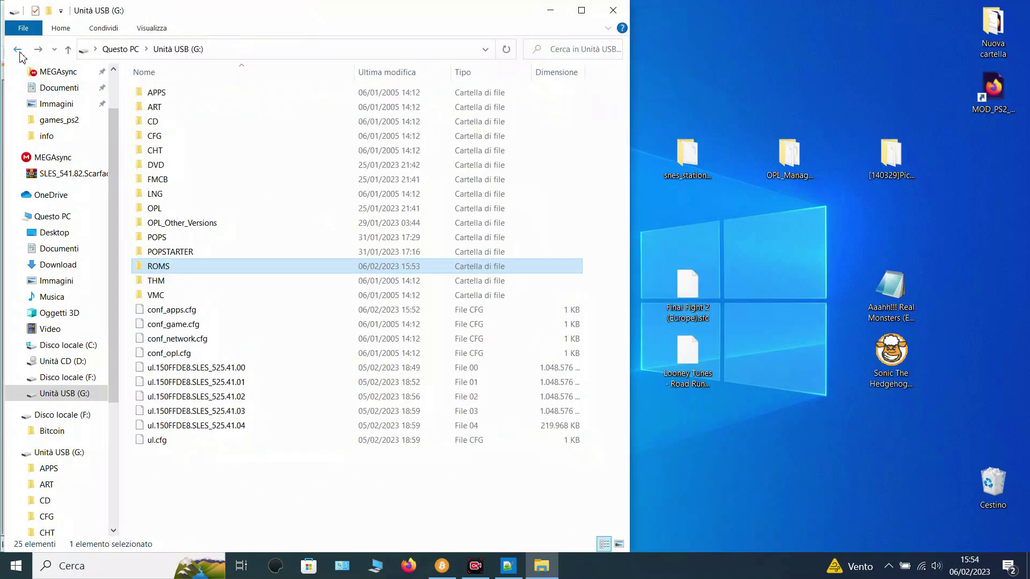
# Create a second folder named ROMSMD in the root of the USB drive
pyautogui.rightClick(239, 491)
pyautogui.click(411, 461)
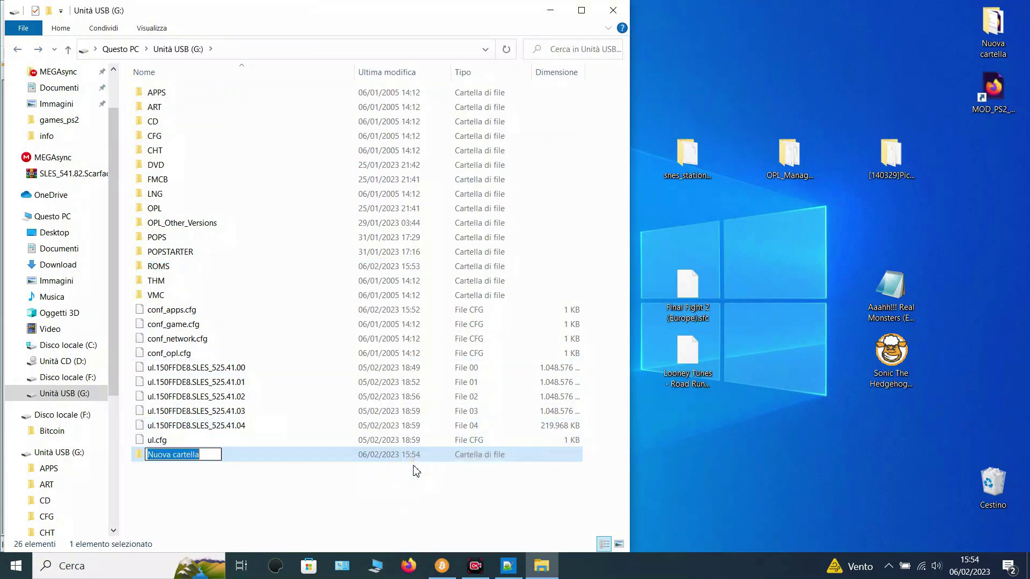
pyautogui.write('ROMS')
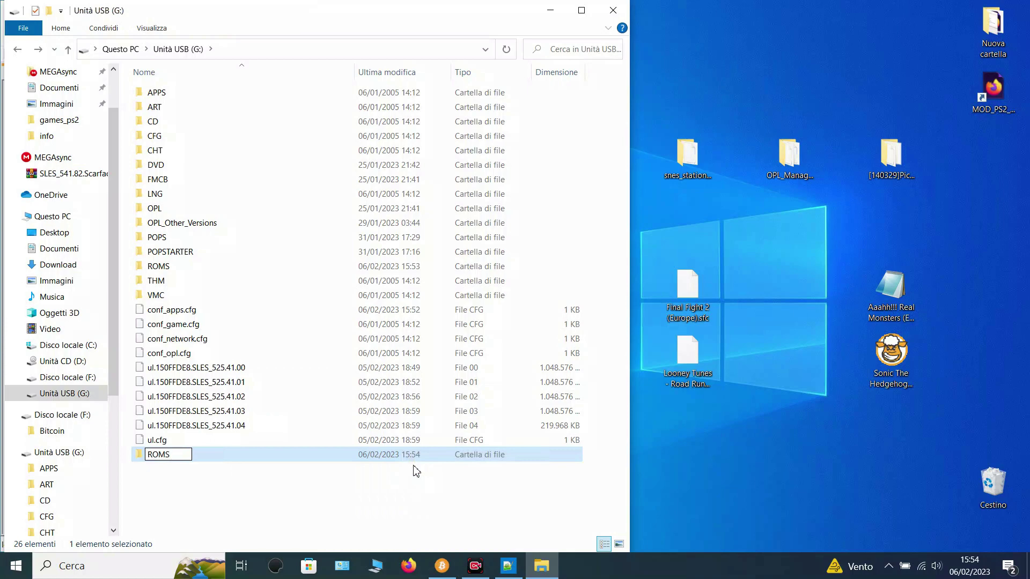
pyautogui.write('MD')
pyautogui.click(282, 489)
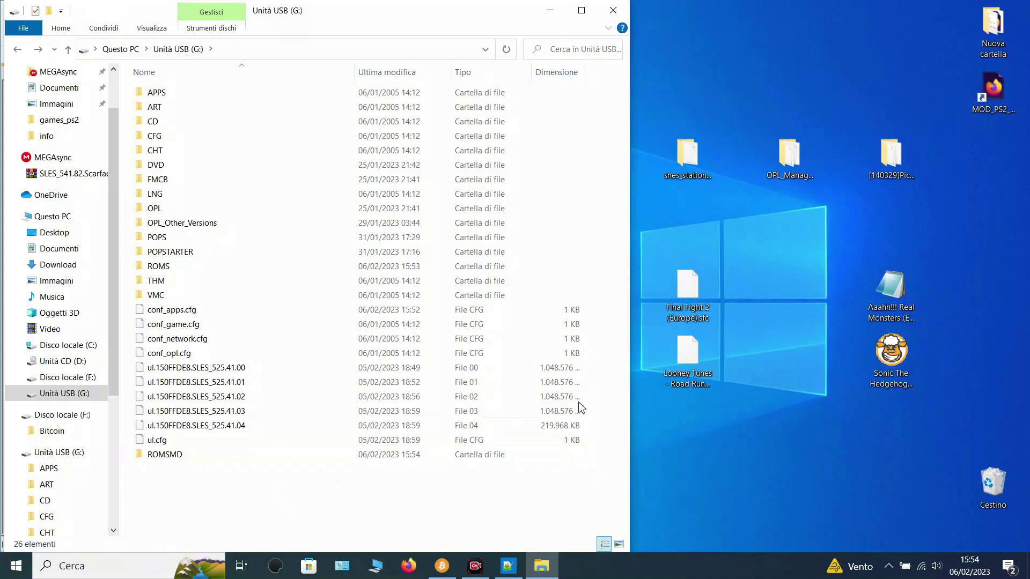
# Check the file types of the two Mega Drive ROMs on the desktop, viewing the Sonic The Hedgehog 3 file's properties
pyautogui.click(893, 292)
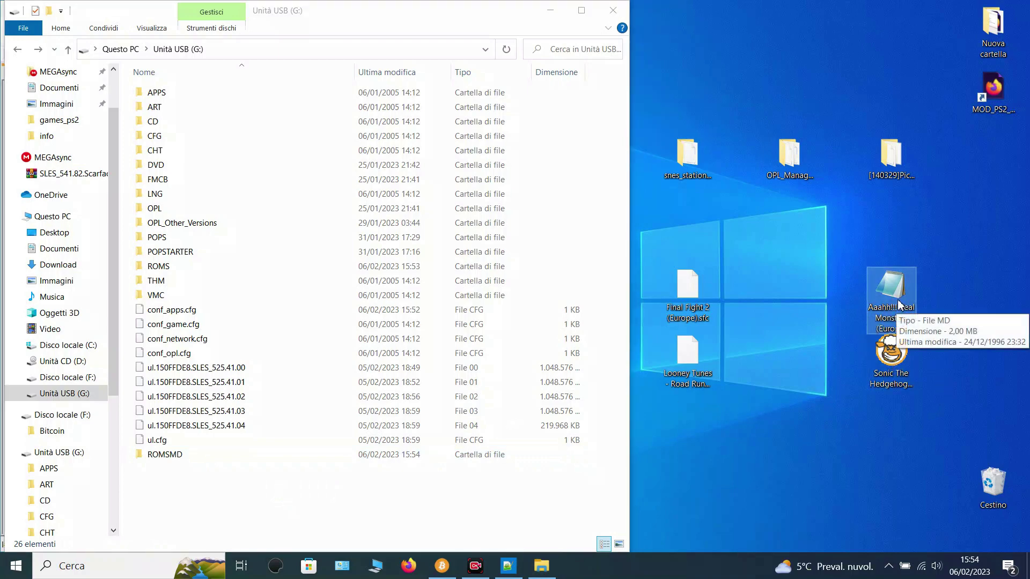
pyautogui.click(889, 380)
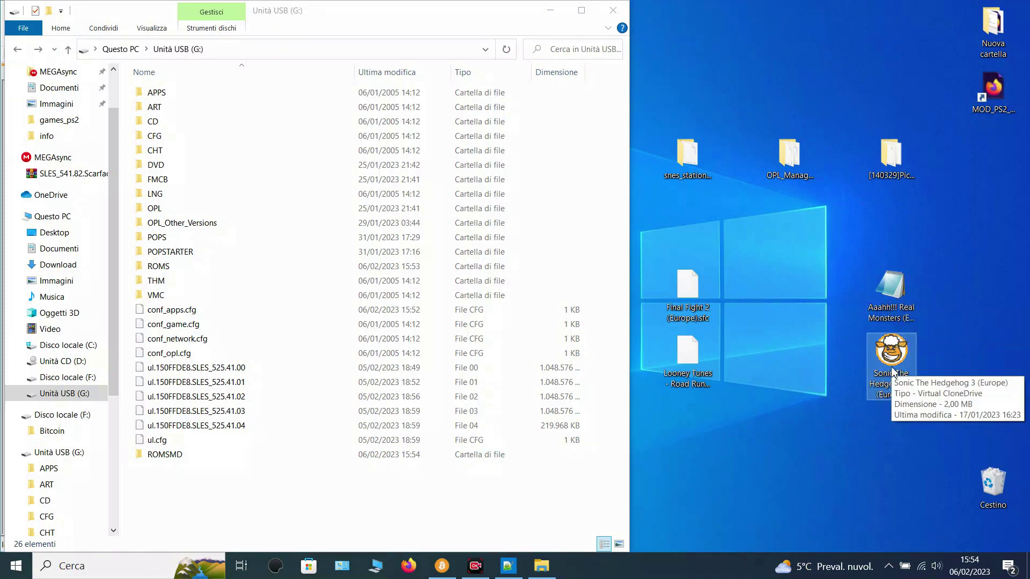
pyautogui.rightClick(892, 371)
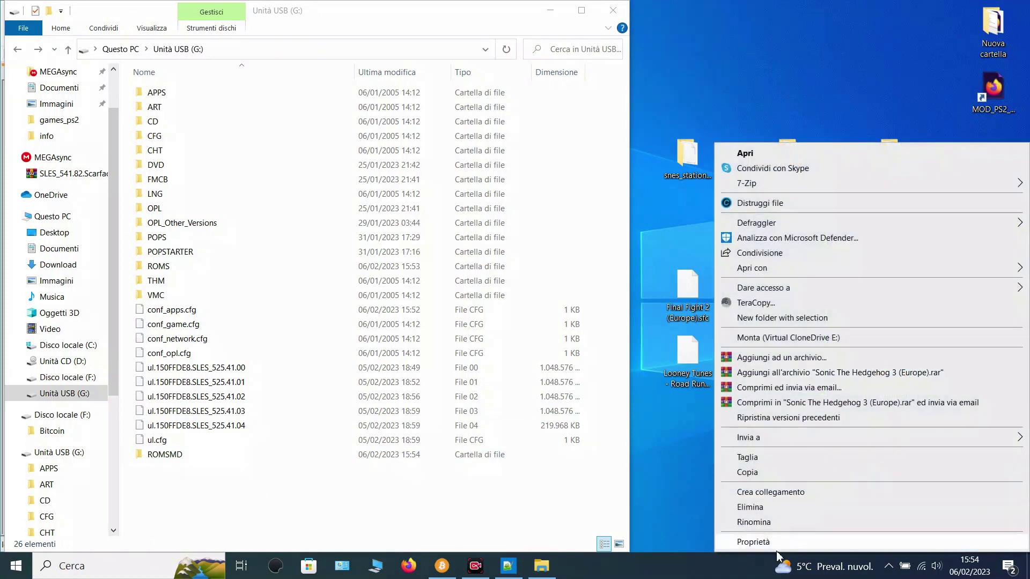
pyautogui.click(759, 545)
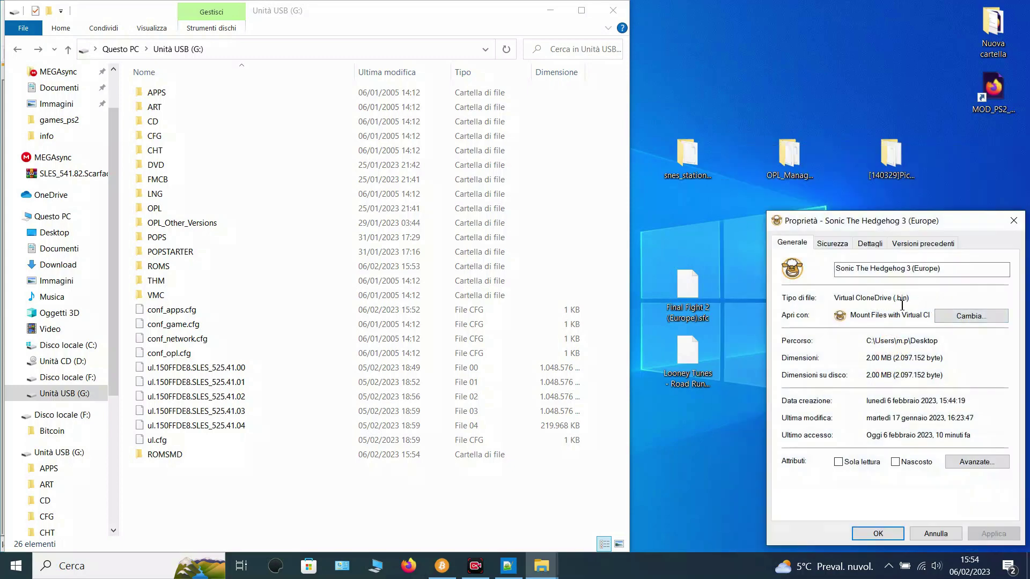
pyautogui.moveTo(895, 298); pyautogui.dragTo(908, 299)
pyautogui.click(1019, 220)
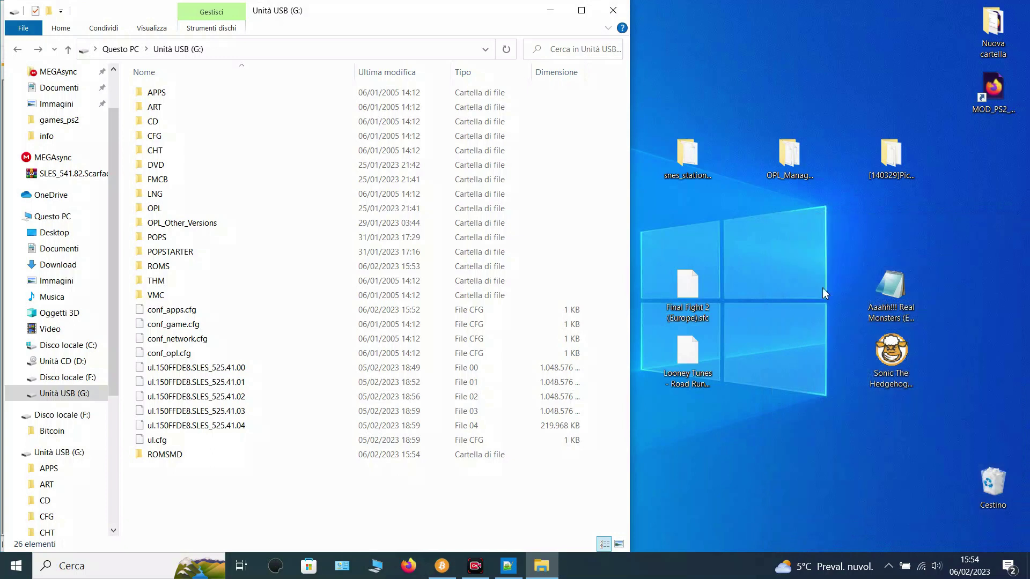
# Copy the Aaahh!!! Real Monsters and Sonic The Hedgehog 3 ROMs into ROMSMD, check the folder's contents, and close File Explorer
pyautogui.moveTo(848, 267); pyautogui.dragTo(905, 407)
pyautogui.moveTo(893, 358); pyautogui.dragTo(214, 460)
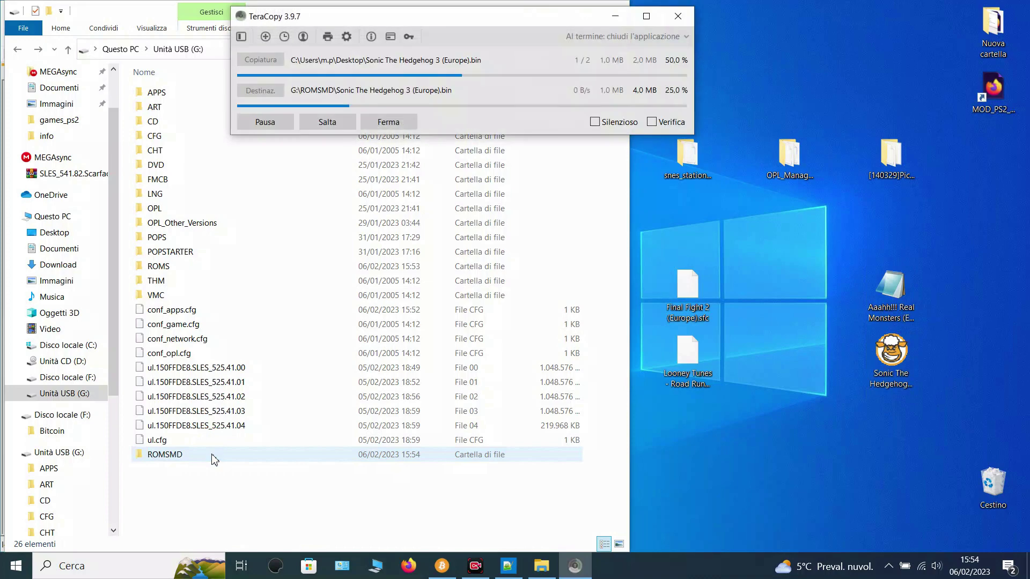
pyautogui.doubleClick(214, 455)
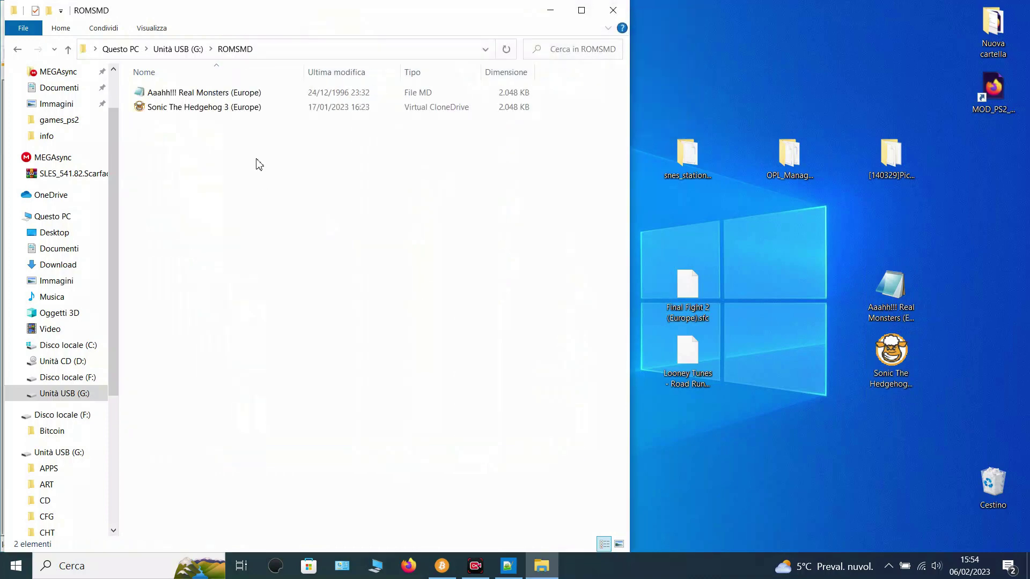
pyautogui.click(17, 49)
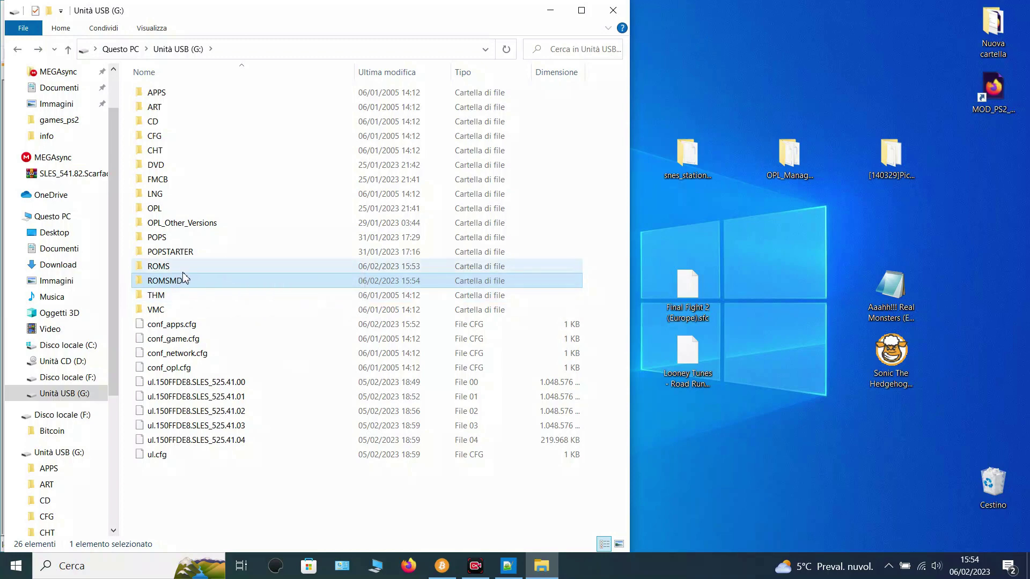
pyautogui.click(616, 8)
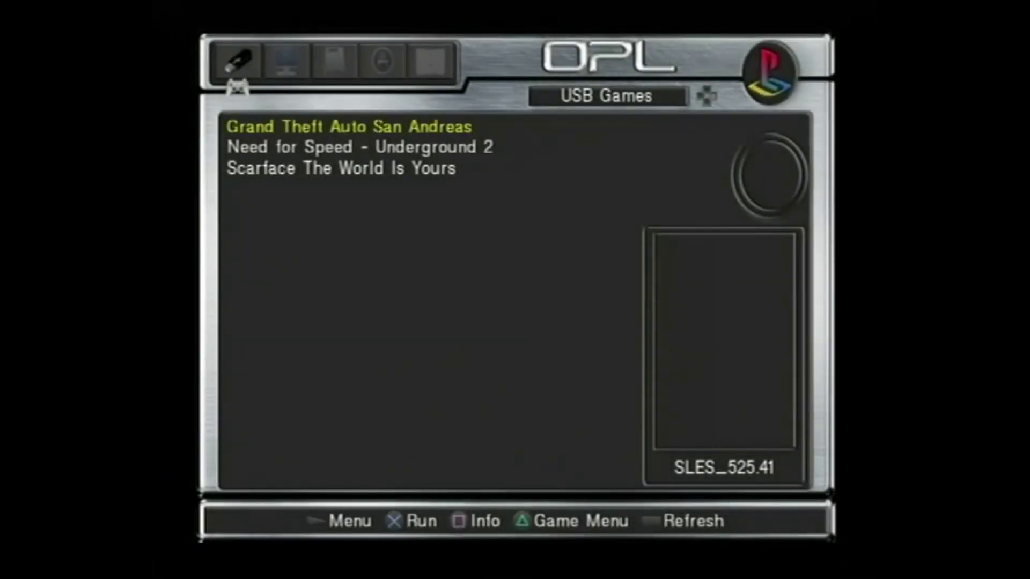
# Switch to OPL on the PS2, open its general settings and check the Applications Menu Display Mode
pyautogui.press('Return')
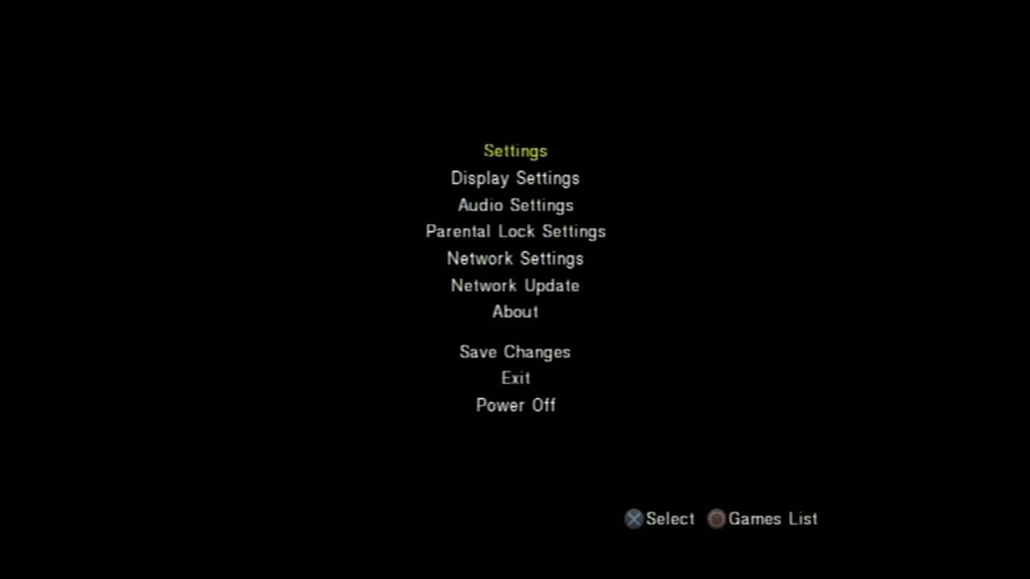
pyautogui.press('Return')
pyautogui.press('Down')
pyautogui.press('Down')
pyautogui.press('Down')
pyautogui.press('Down')
pyautogui.press('Down')
pyautogui.press('Down')
pyautogui.press('Down')
pyautogui.press('Down')
pyautogui.press('Down')
pyautogui.press('Down')
pyautogui.press('Down')
pyautogui.press('Down')
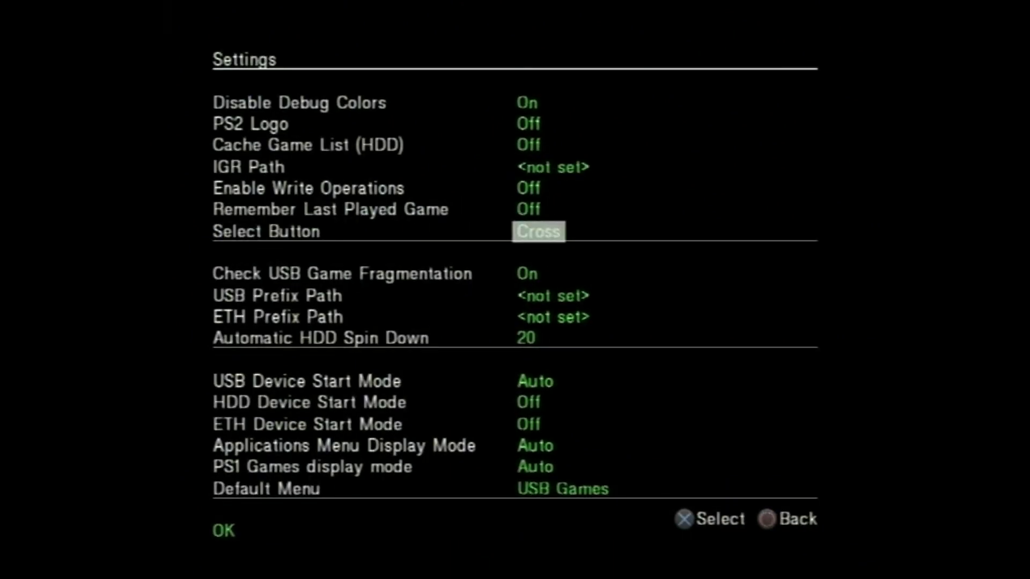
pyautogui.press('Down')
pyautogui.press('Down')
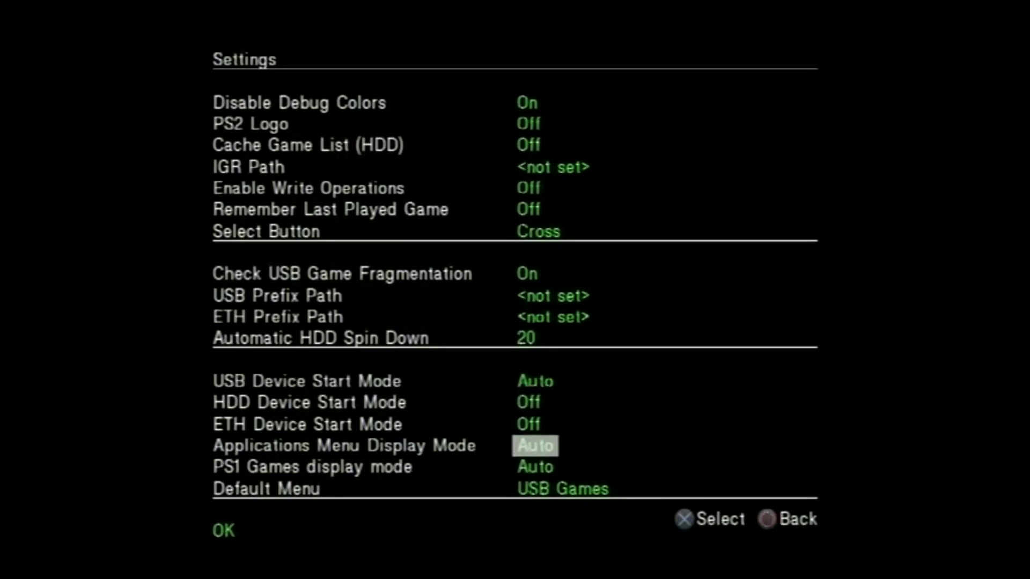
pyautogui.press('Down')
pyautogui.press('Down')
pyautogui.press('Down')
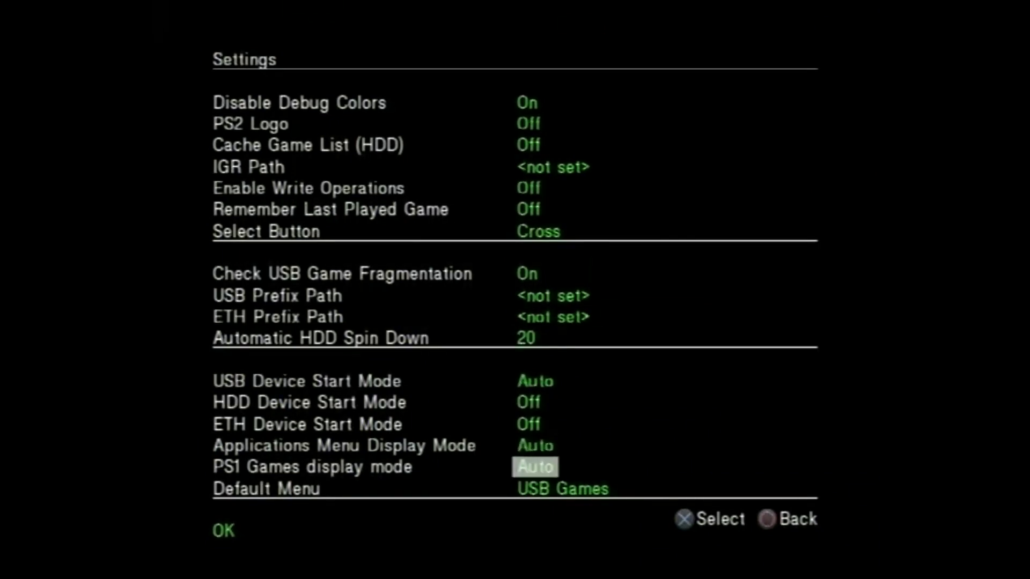
# Accept the general settings, save the OPL changes, and return to the games list
pyautogui.press('Return')
pyautogui.press('Down')
pyautogui.press('Down')
pyautogui.press('Down')
pyautogui.press('Down')
pyautogui.press('Down')
pyautogui.press('Down')
pyautogui.press('Down')
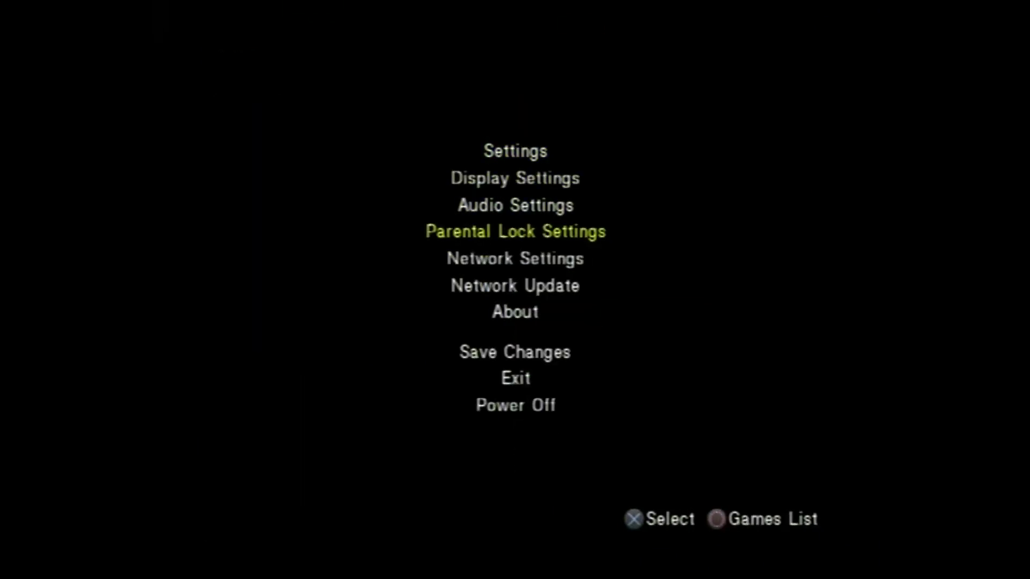
pyautogui.press('Return')
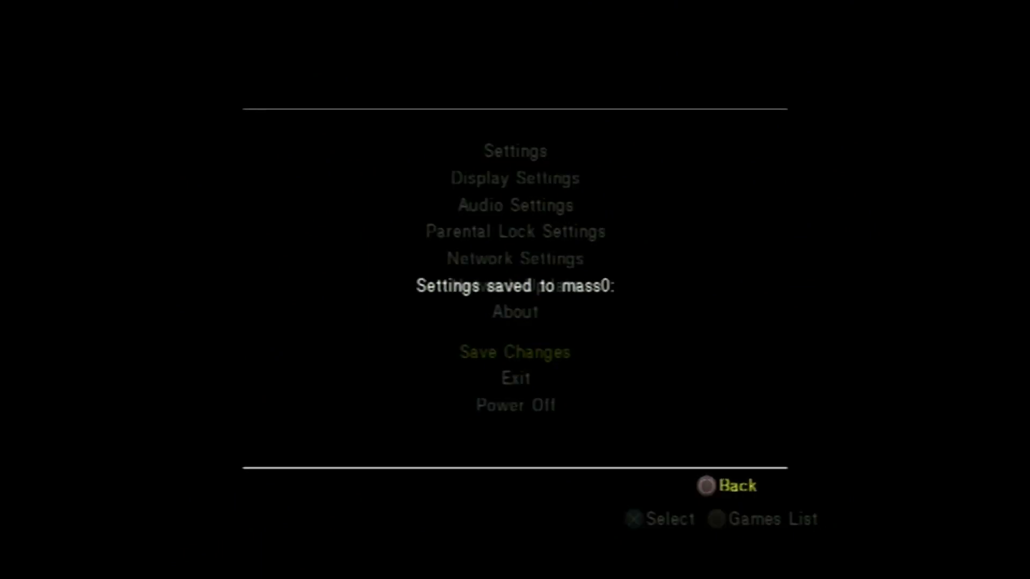
pyautogui.press('Escape')
pyautogui.press('Escape')
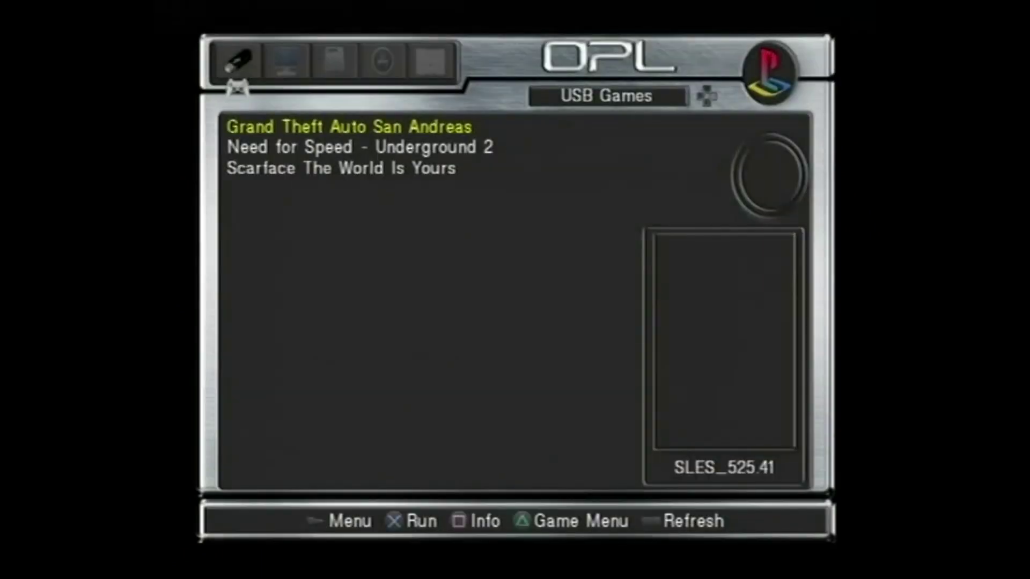
# Go to OPL's Apps list and launch PicoDrive
pyautogui.press('Right')
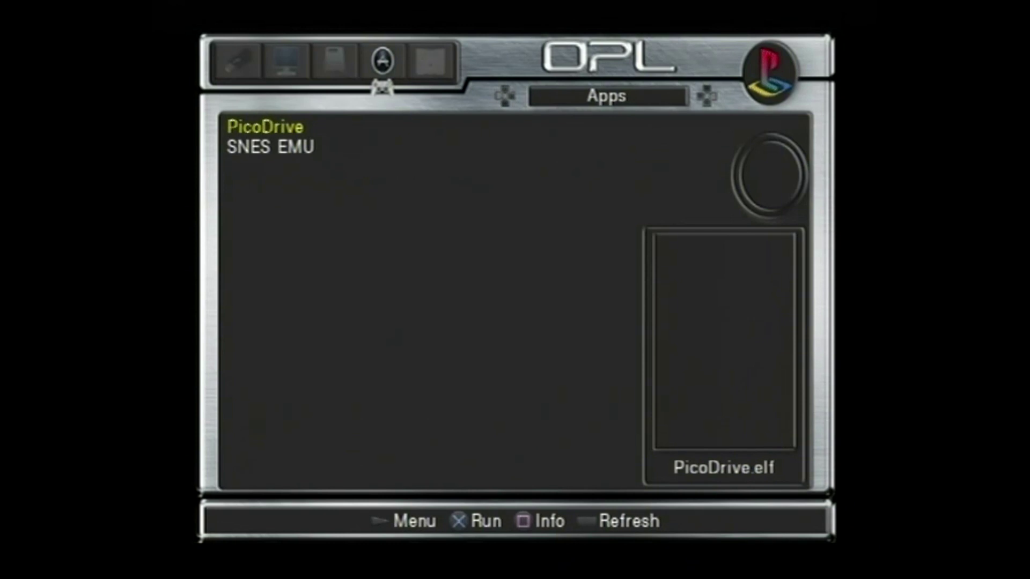
pyautogui.press('Down')
pyautogui.press('Up')
pyautogui.press('Down')
pyautogui.press('Up')
pyautogui.press('Return')
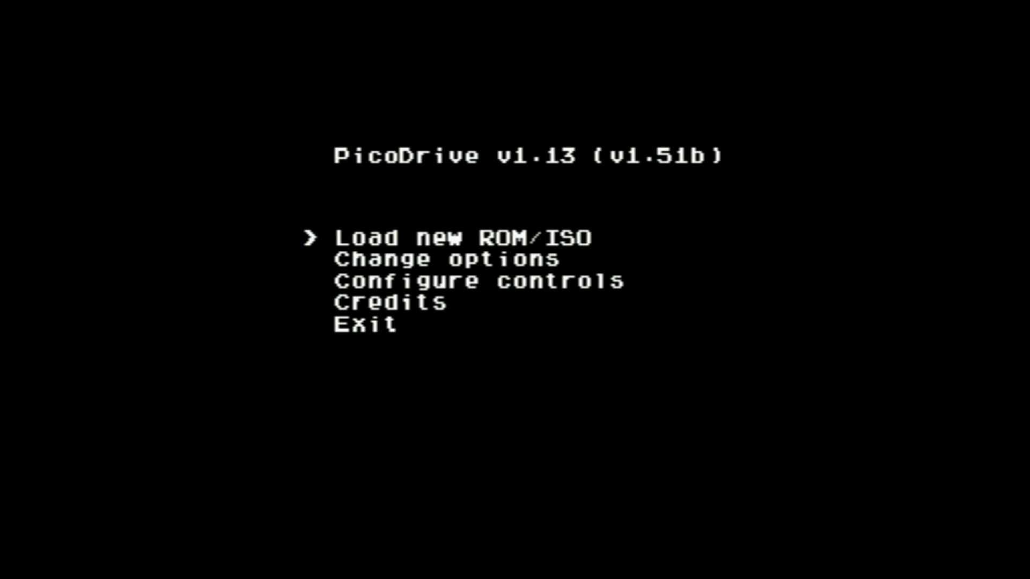
# Start loading a new ROM in PicoDrive, go up to the root of mass0 and open the ROMSMD folder
pyautogui.press('Return')
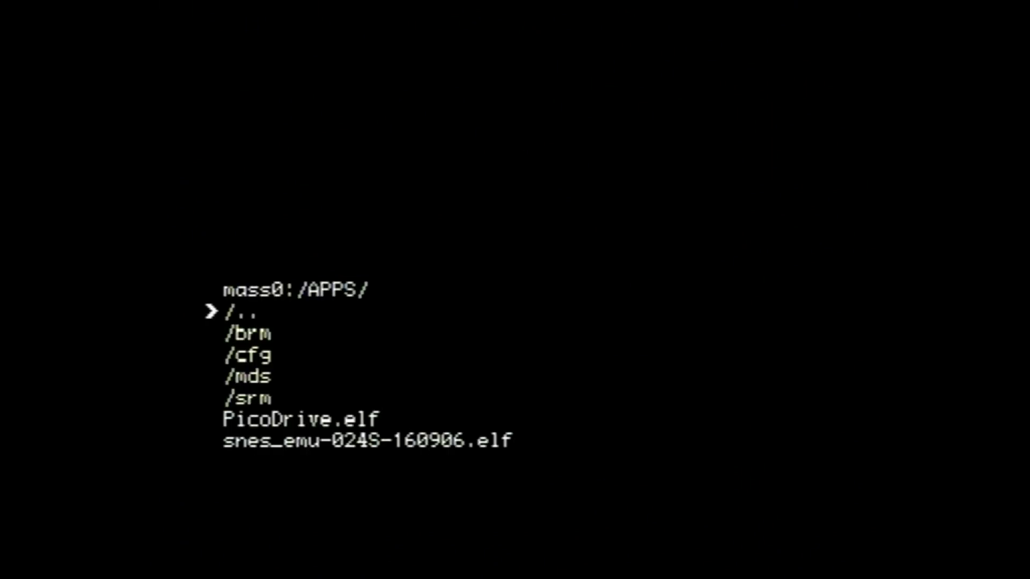
pyautogui.press('Return')
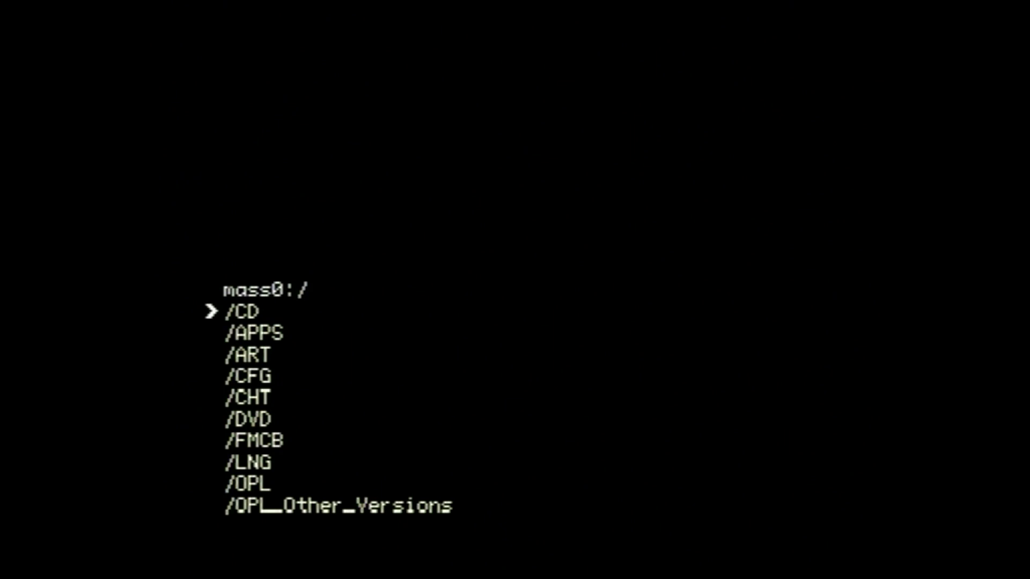
pyautogui.press('Down')
pyautogui.press('Down')
pyautogui.press('Down')
pyautogui.press('Down')
pyautogui.press('Down')
pyautogui.press('Down')
pyautogui.press('Down')
pyautogui.press('Down')
pyautogui.press('Down')
pyautogui.press('Down')
pyautogui.press('Down')
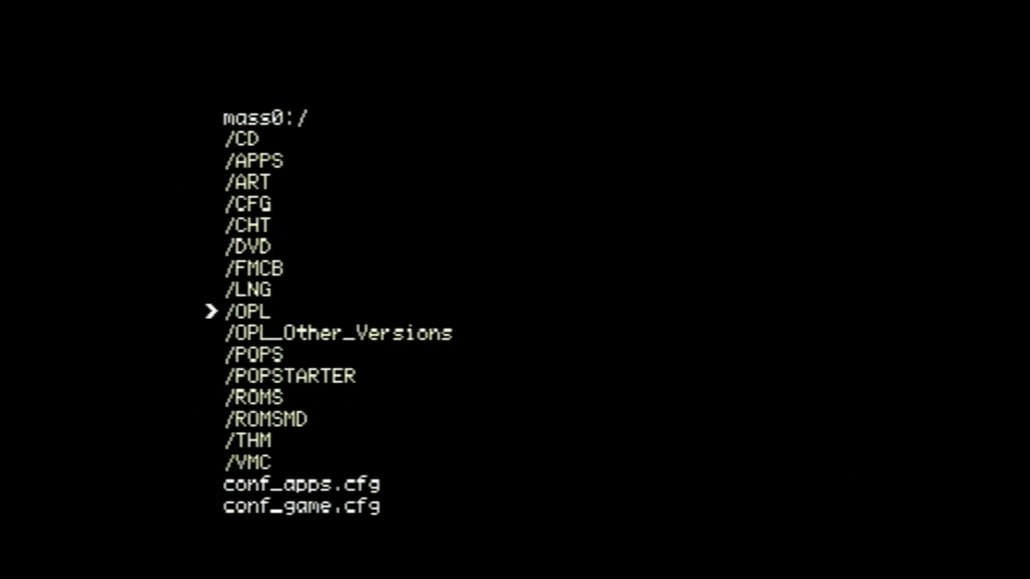
pyautogui.press('Down')
pyautogui.press('Down')
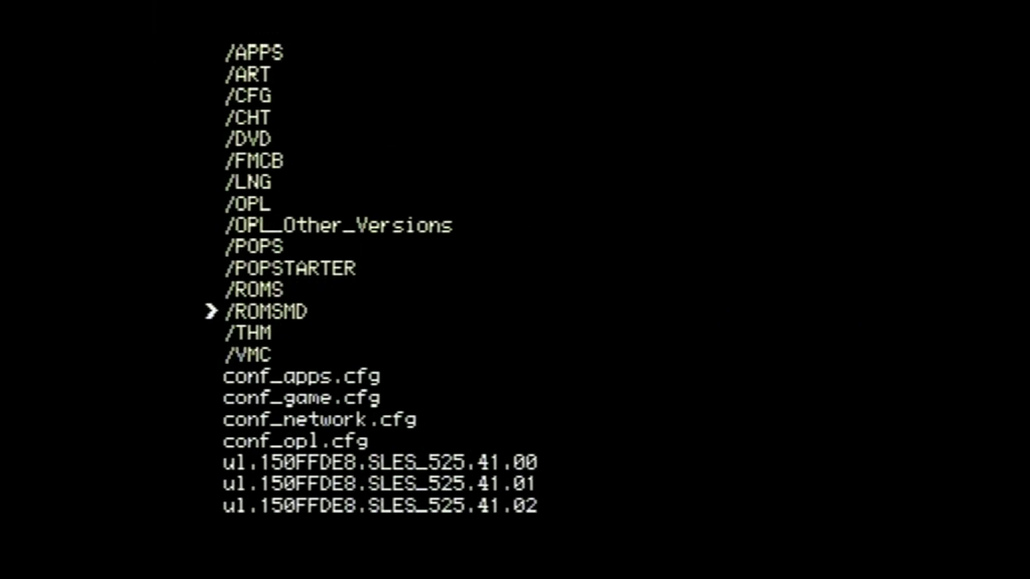
pyautogui.press('Return')
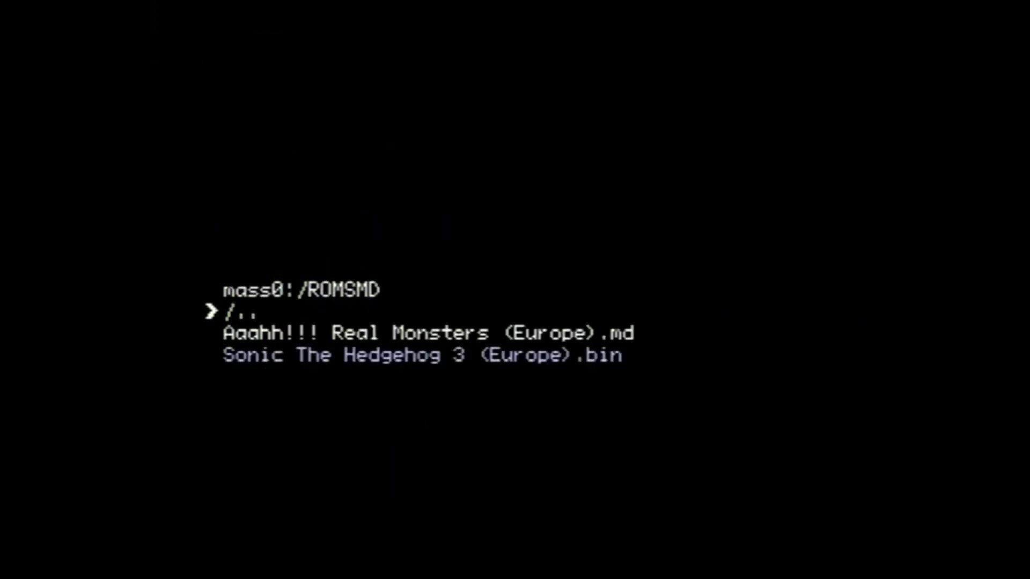
# Load the ROM Sonic The Hedgehog 3 (Europe).bin from the ROMSMD folder
pyautogui.press('Down')
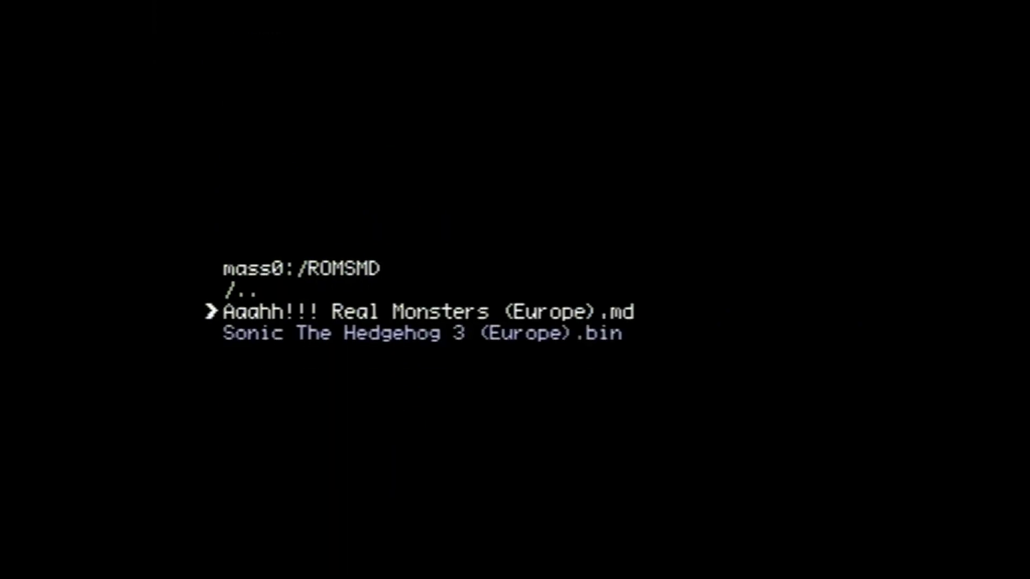
pyautogui.press('Down')
pyautogui.press('Up')
pyautogui.press('Down')
pyautogui.press('Up')
pyautogui.press('Down')
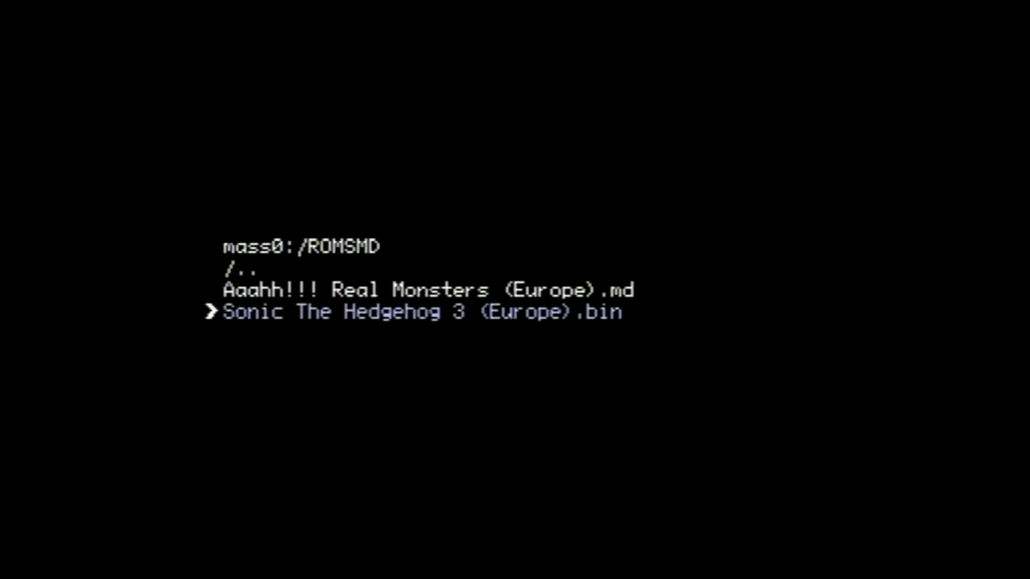
pyautogui.press('Return')
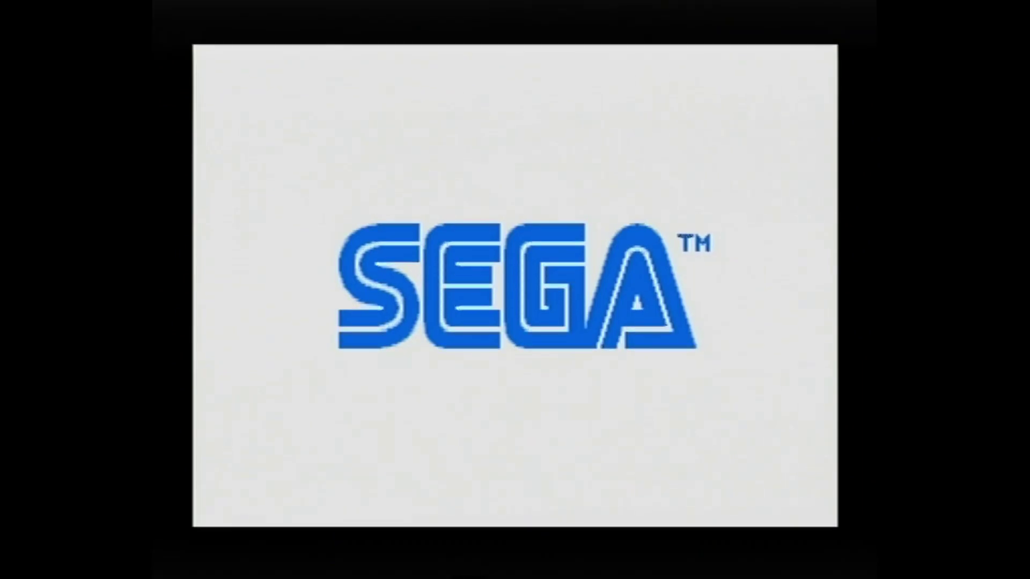